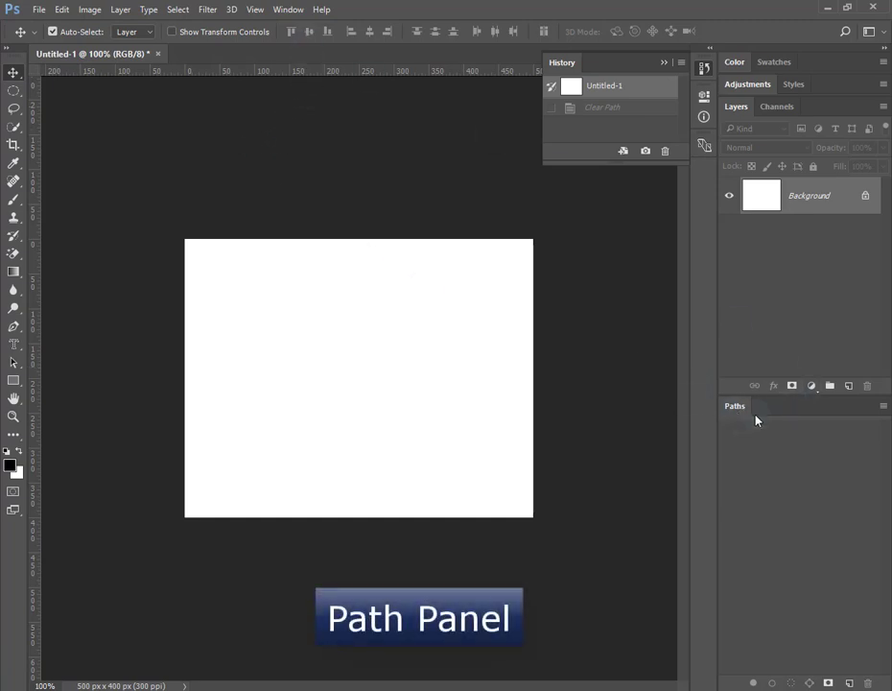
# Float the Paths panel over the blank canvas, then open and dismiss its flyout menu.
pyautogui.moveTo(734, 410); pyautogui.dragTo(477, 251)
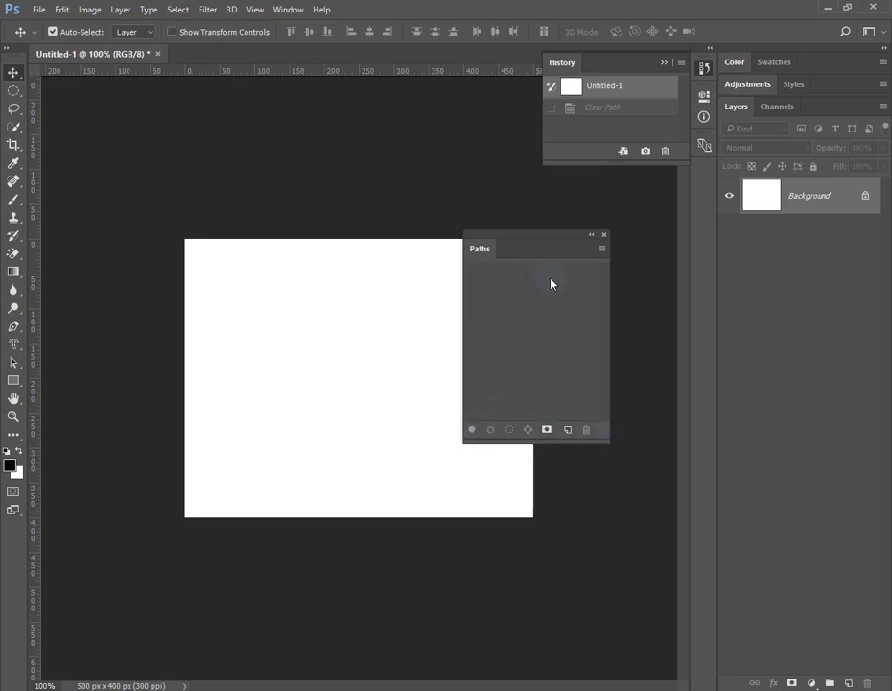
pyautogui.click(603, 252)
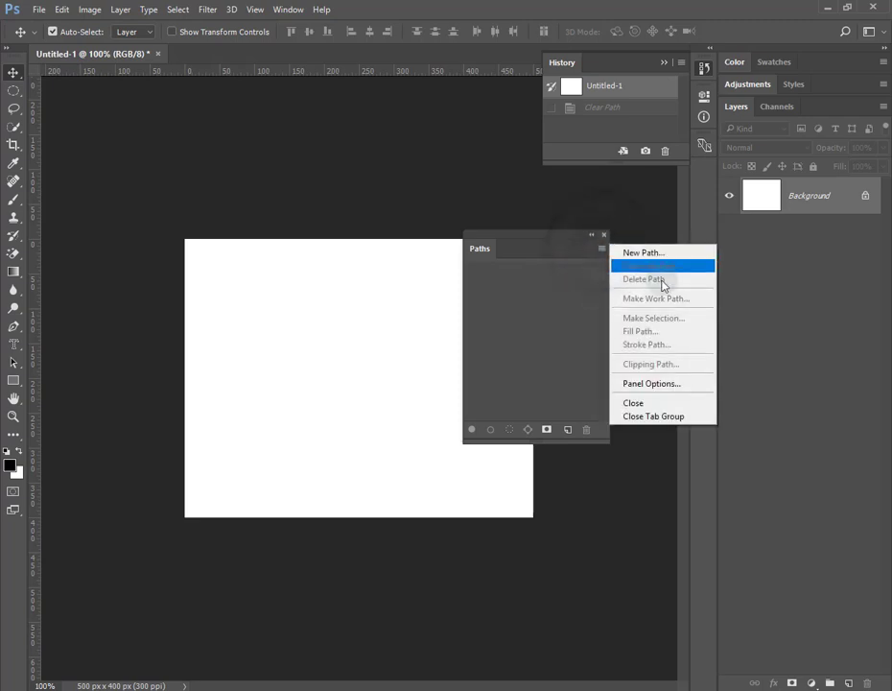
pyautogui.click(576, 245)
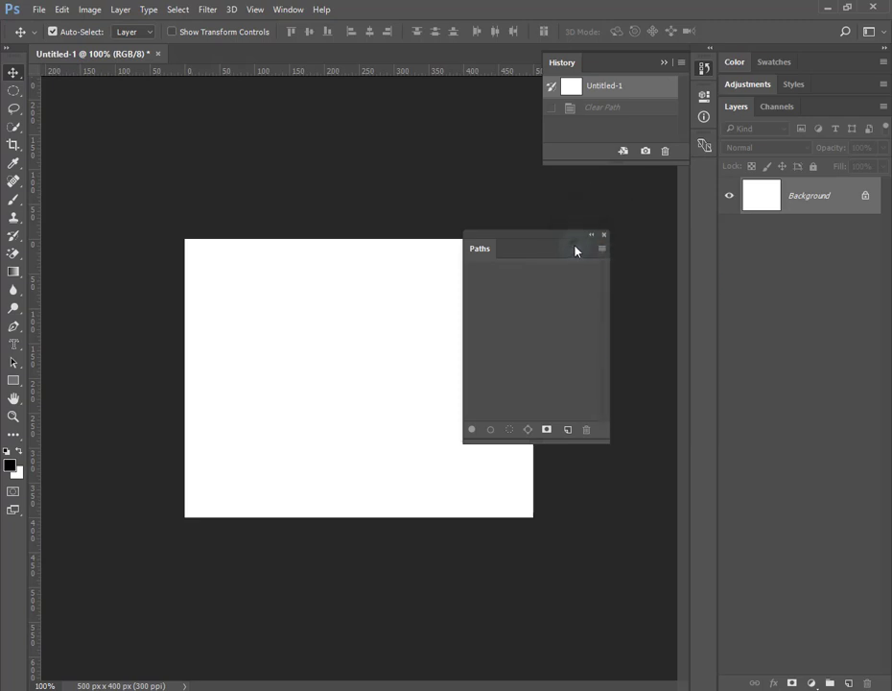
# Redock the Paths panel and drag out the dog custom shape as a work path, lower middle.
pyautogui.moveTo(549, 239); pyautogui.dragTo(796, 494)
pyautogui.click(12, 381)
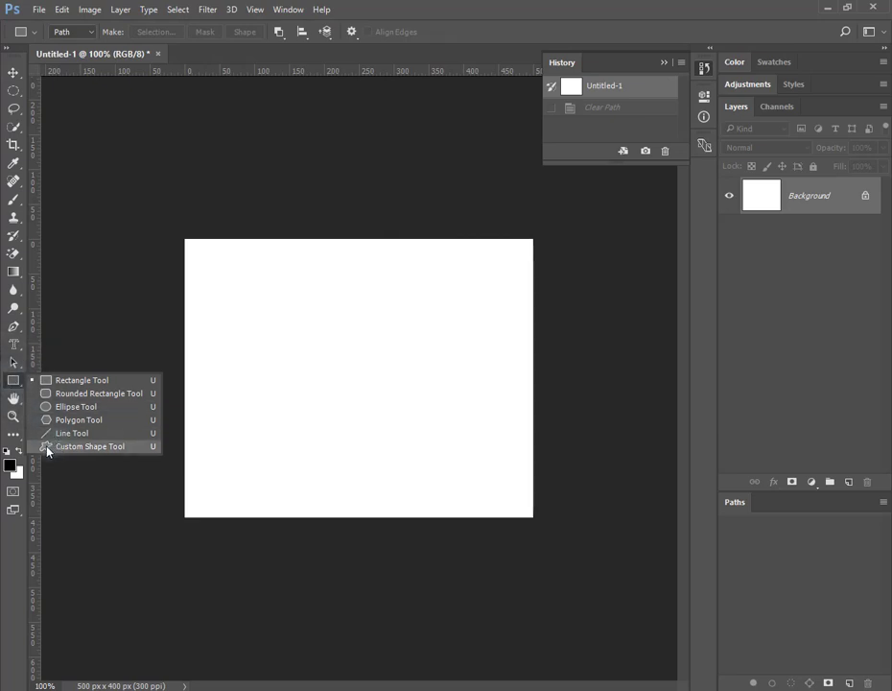
pyautogui.click(46, 447)
pyautogui.click(418, 31)
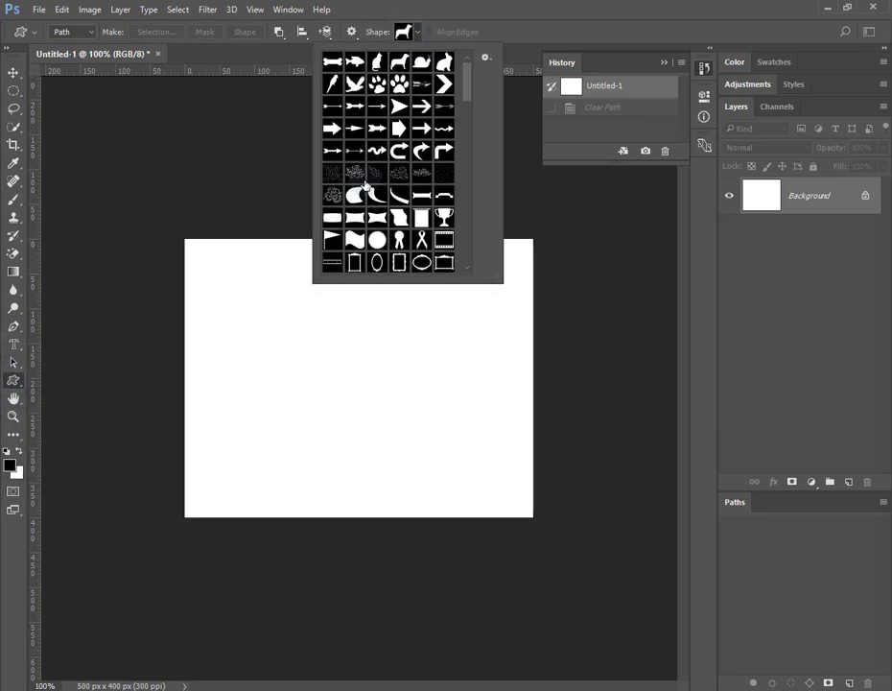
pyautogui.click(440, 14)
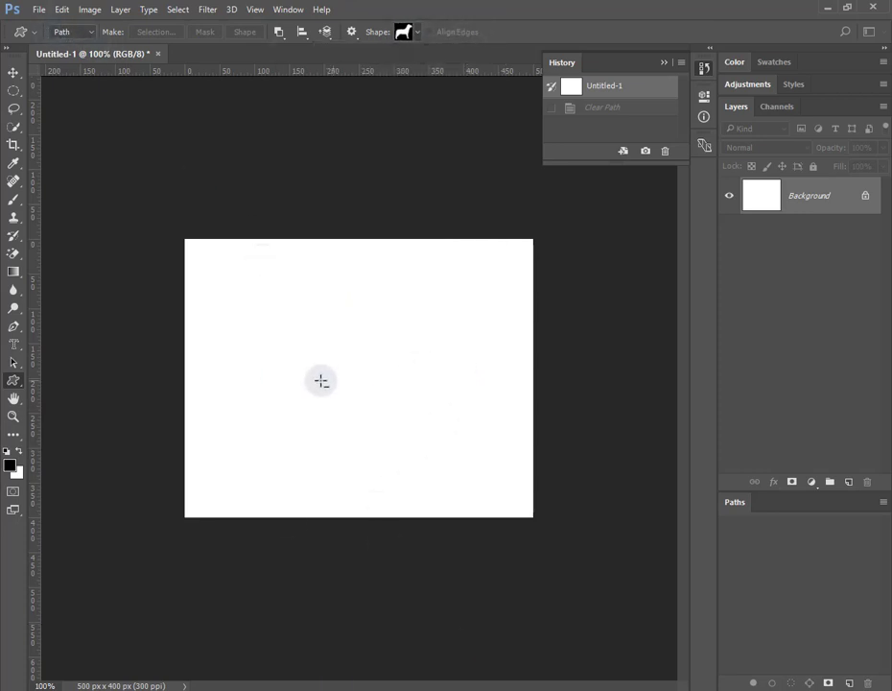
pyautogui.moveTo(292, 343); pyautogui.dragTo(436, 463)
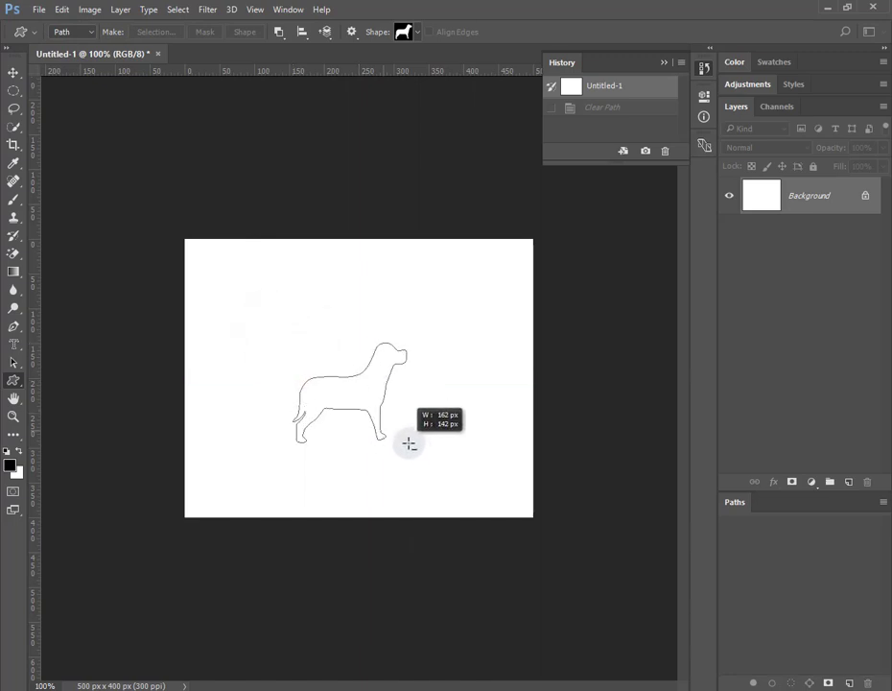
pyautogui.moveTo(436, 462); pyautogui.dragTo(463, 480)
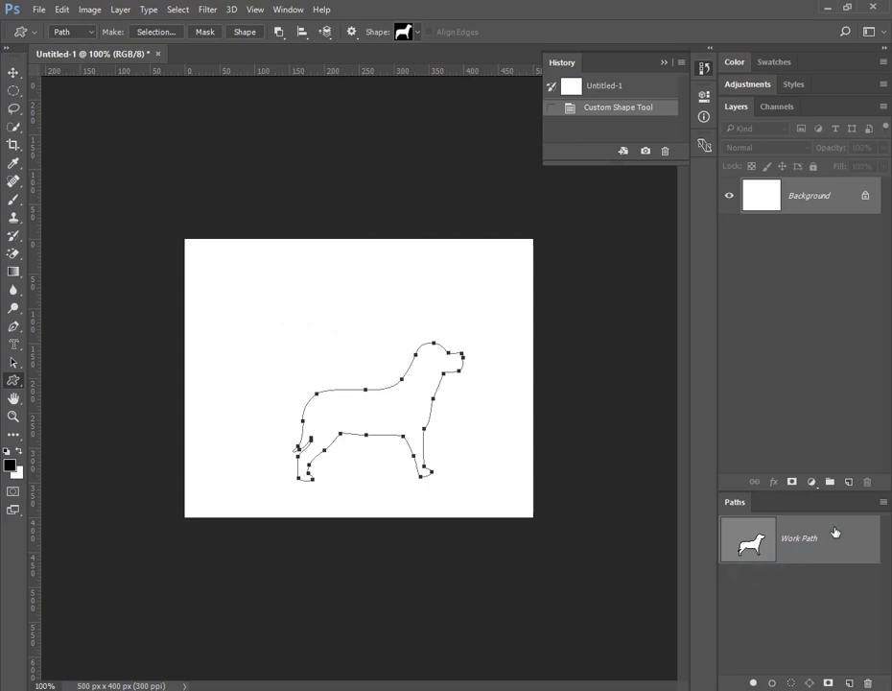
# Make the Paths panel taller.
pyautogui.click(771, 490)
pyautogui.moveTo(772, 490); pyautogui.dragTo(772, 394)
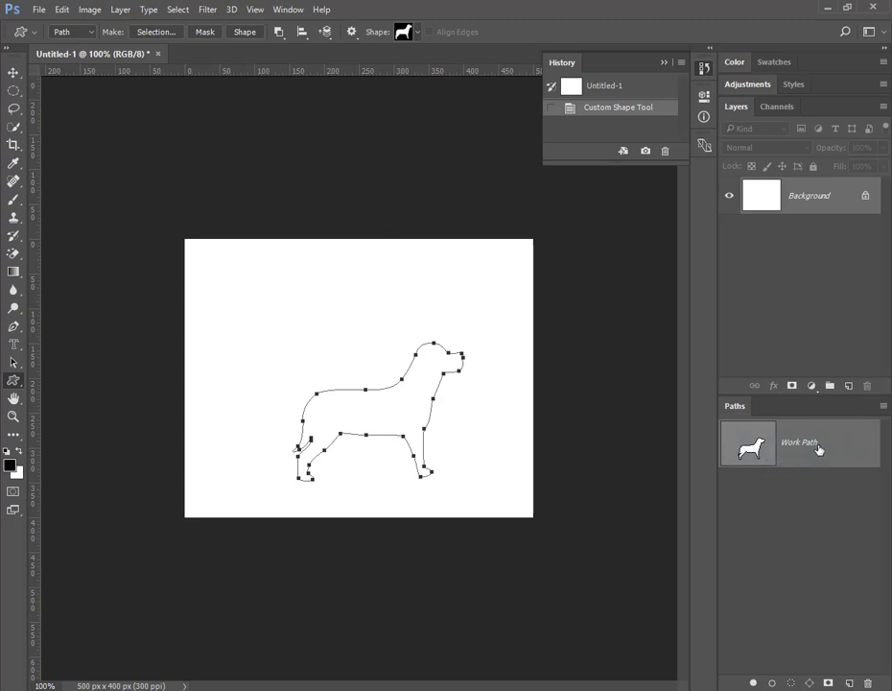
pyautogui.click(450, 397)
# Save the work path from the Paths flyout under the name Dog.
pyautogui.click(883, 406)
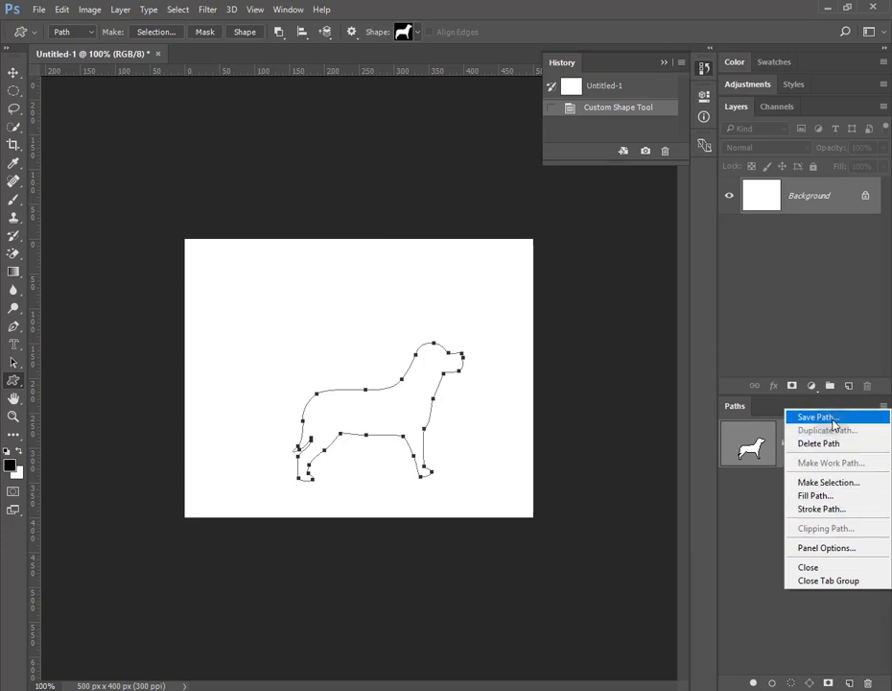
pyautogui.click(831, 418)
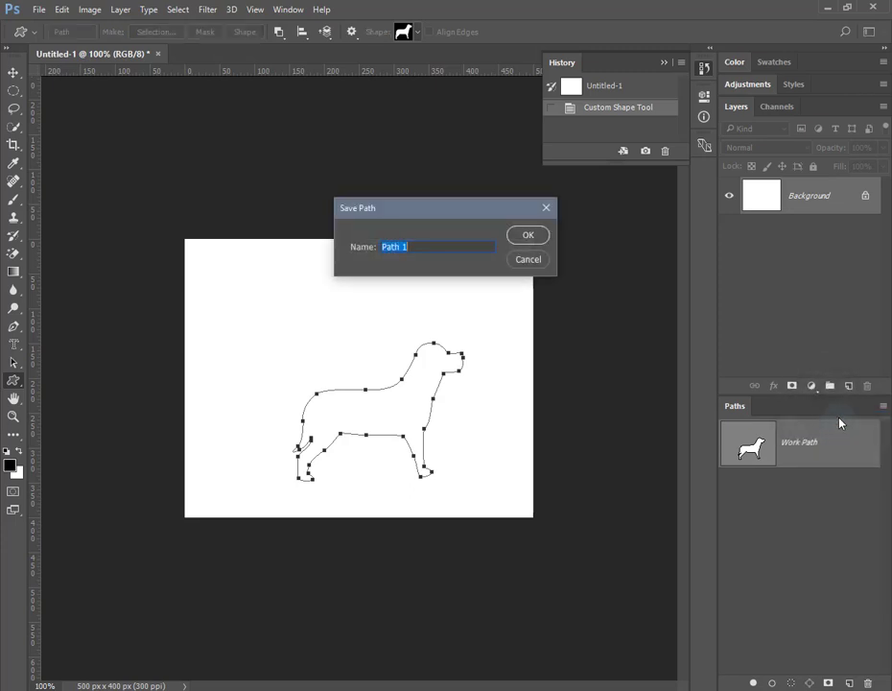
pyautogui.press('BackSpace')
pyautogui.write('Dog')
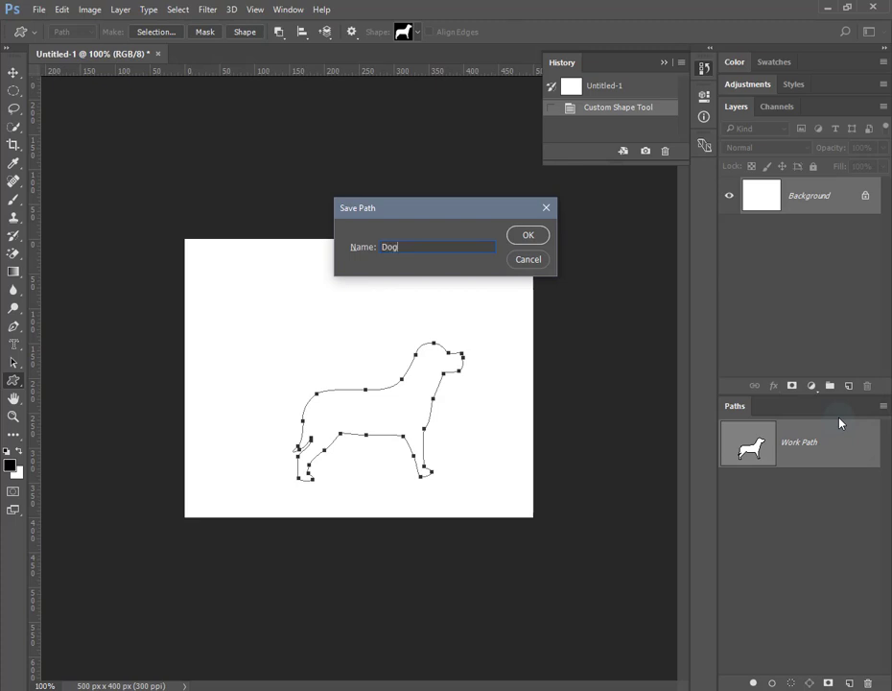
pyautogui.click(530, 236)
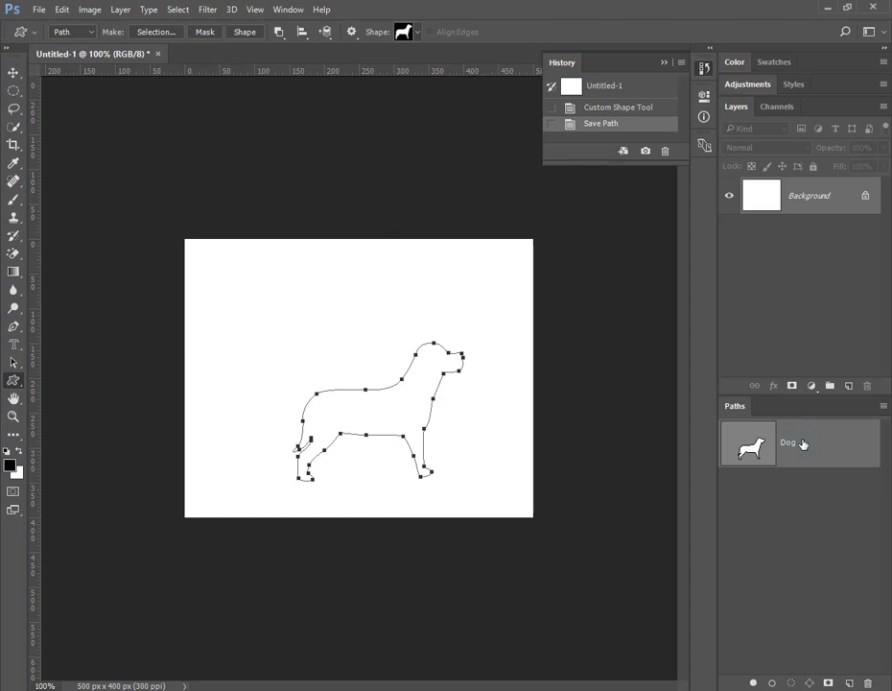
# Undo the Dog save and save the work path as Path 1 instead.
pyautogui.click(633, 109)
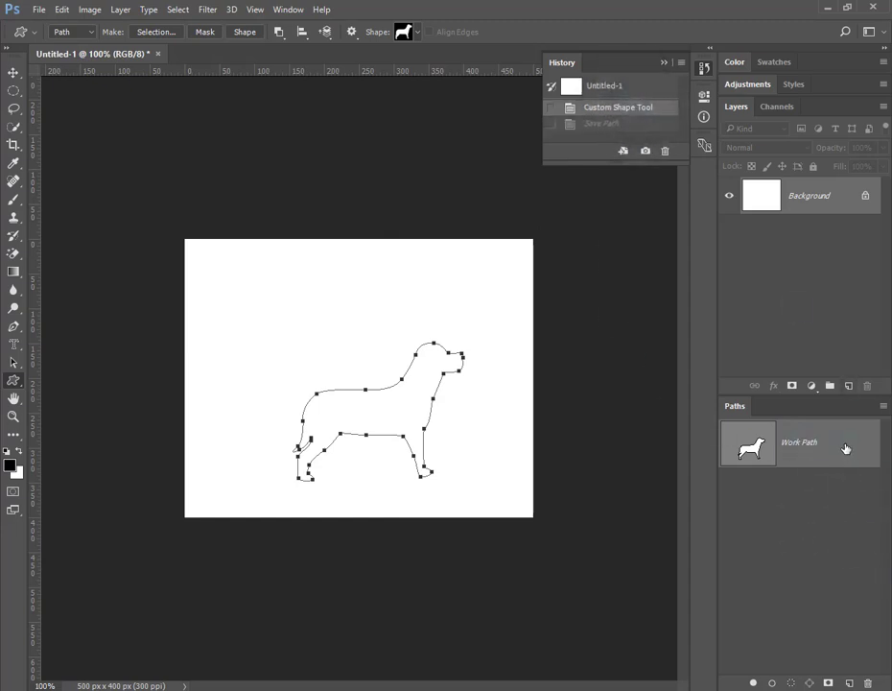
pyautogui.moveTo(845, 448)
pyautogui.mouseDown()
pyautogui.moveTo(838, 601)
pyautogui.moveTo(851, 684)
pyautogui.mouseUp()
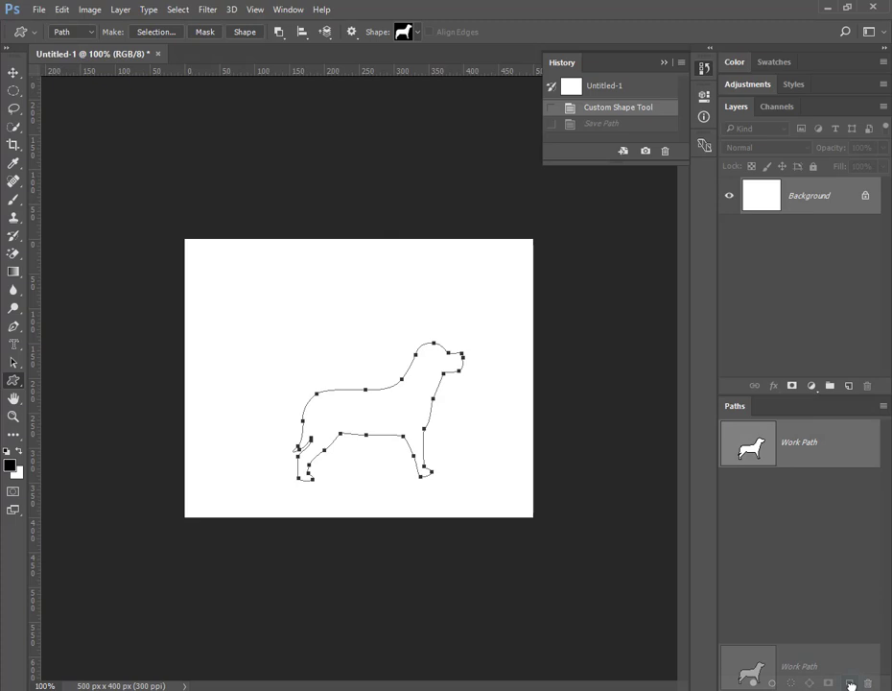
pyautogui.moveTo(851, 684); pyautogui.dragTo(851, 683)
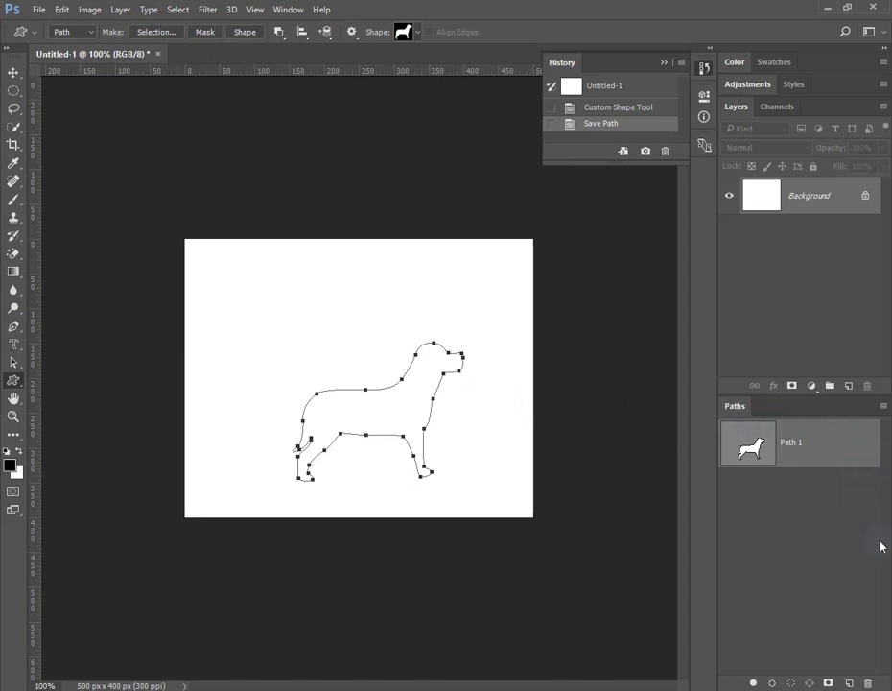
# Duplicate Path 1 as Path 1 copy.
pyautogui.click(883, 406)
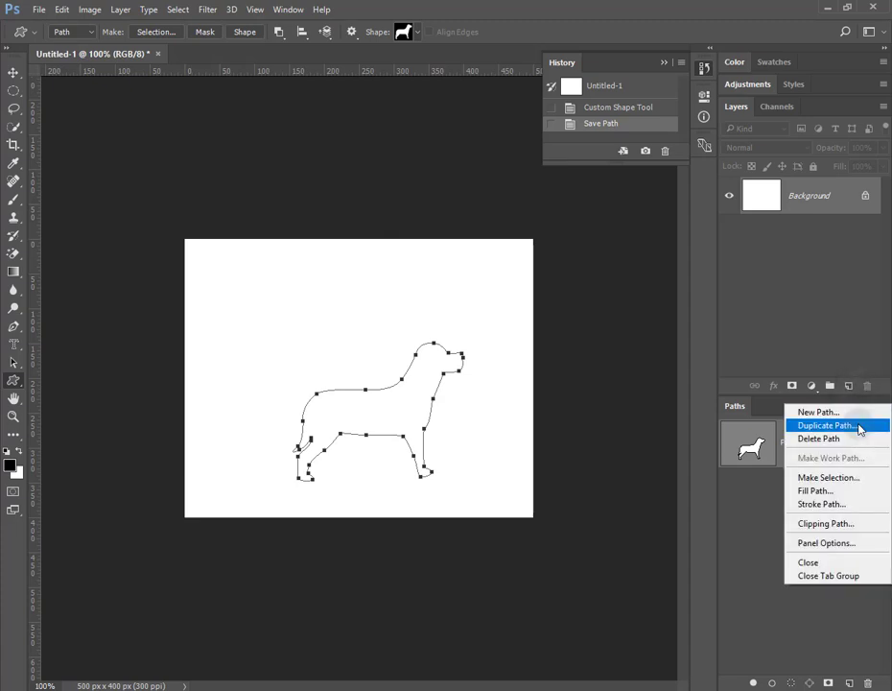
pyautogui.click(859, 429)
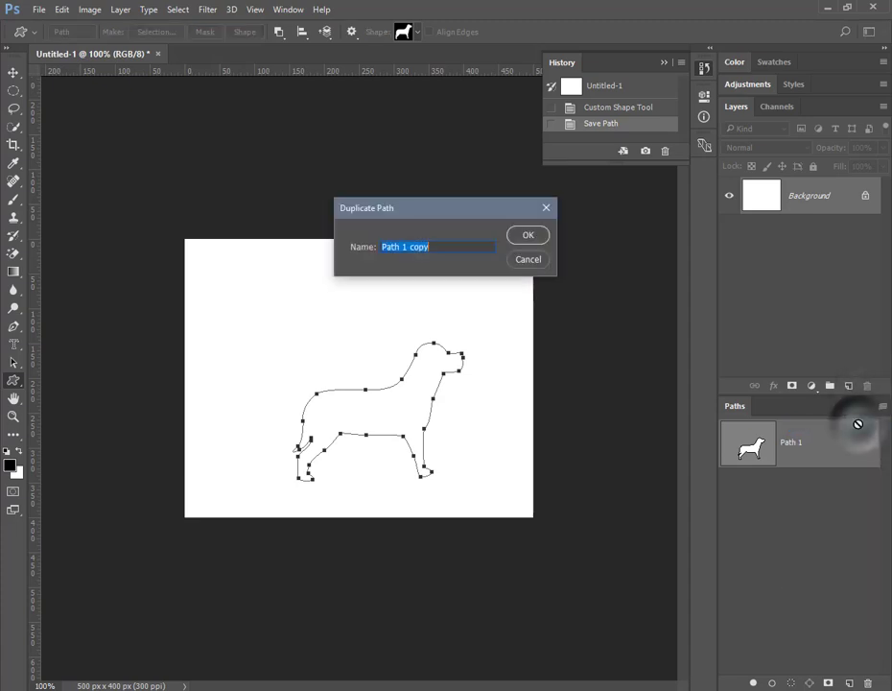
pyautogui.click(539, 243)
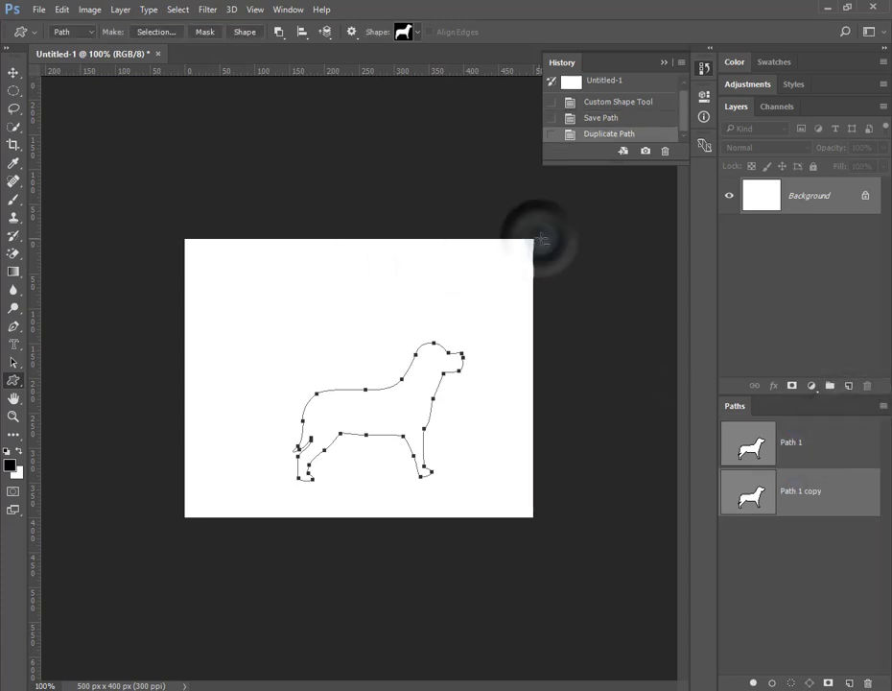
pyautogui.click(883, 409)
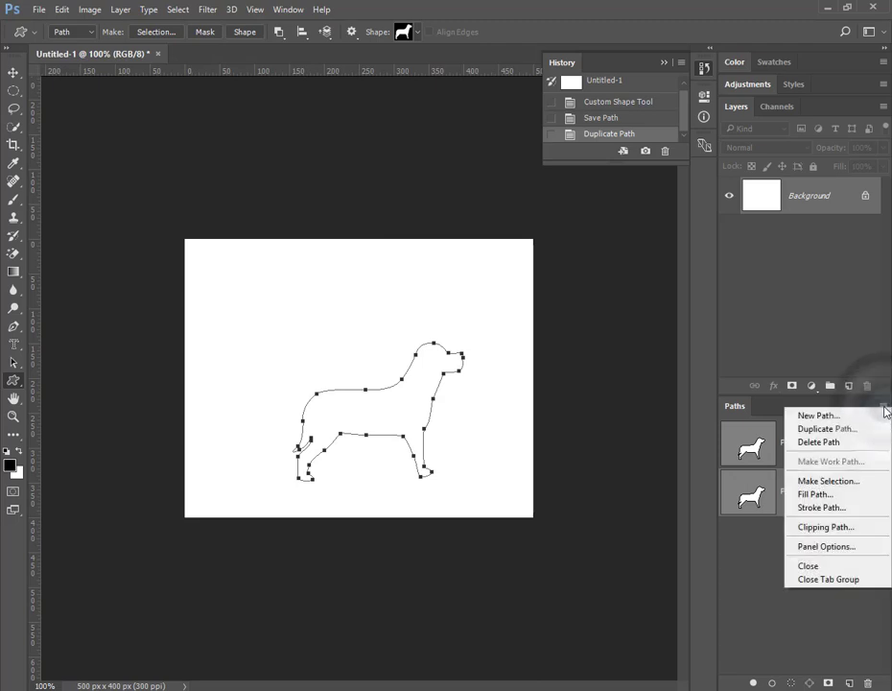
# Delete Path 1 copy and load Path 1's dog outline as a selection with feather 0.
pyautogui.click(849, 442)
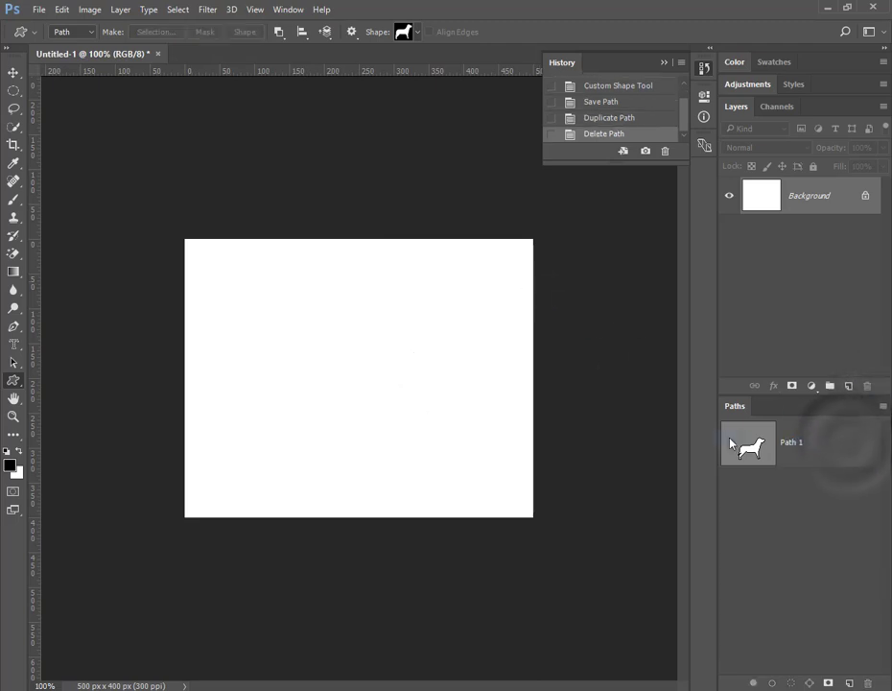
pyautogui.click(800, 447)
pyautogui.click(884, 409)
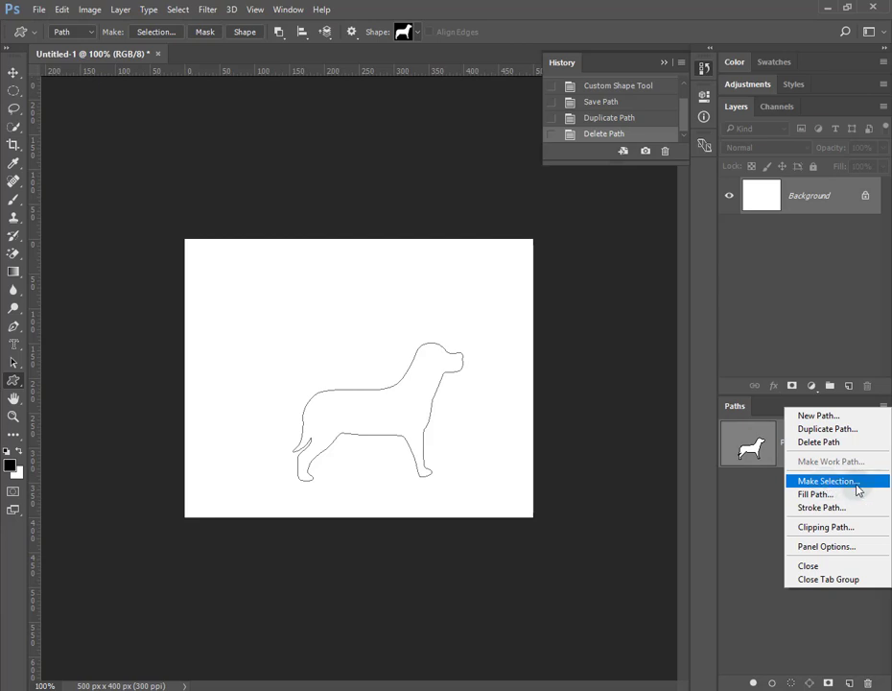
pyautogui.click(857, 482)
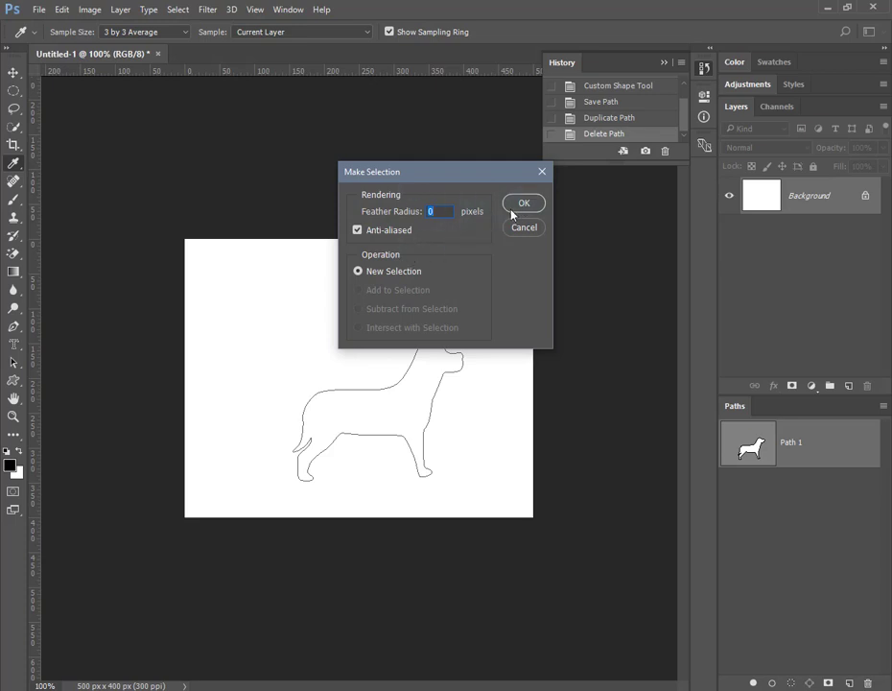
pyautogui.click(516, 205)
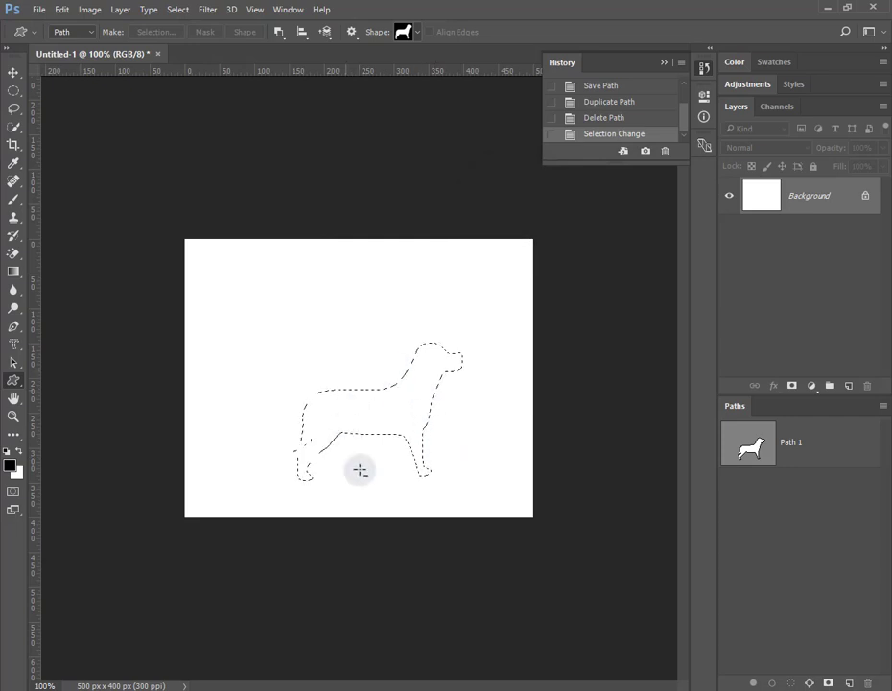
pyautogui.doubleClick(838, 443)
# Use Make Work Path to turn the dog selection into a Work Path at 2.0 px tolerance.
pyautogui.click(885, 406)
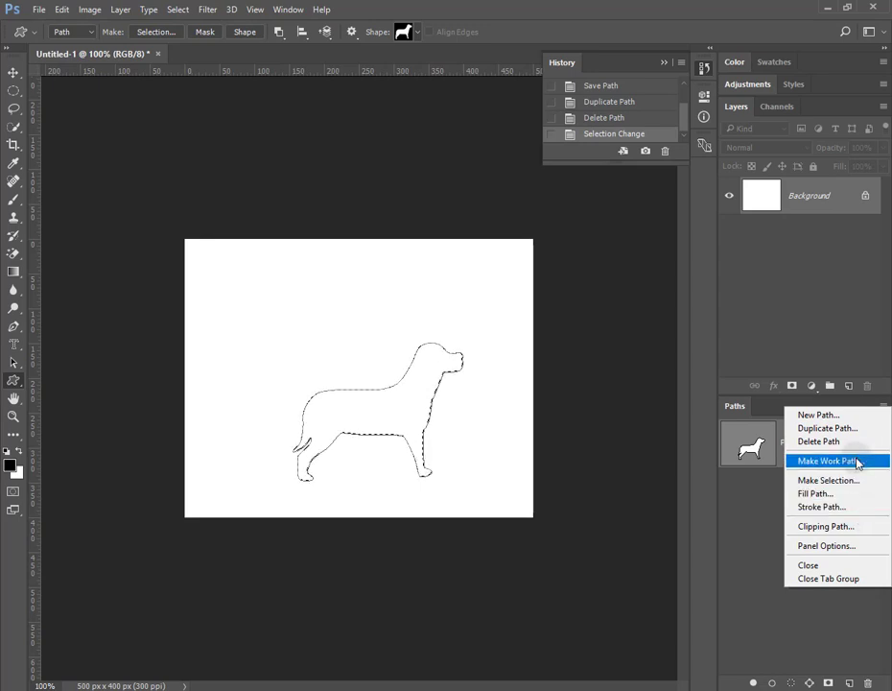
pyautogui.click(857, 460)
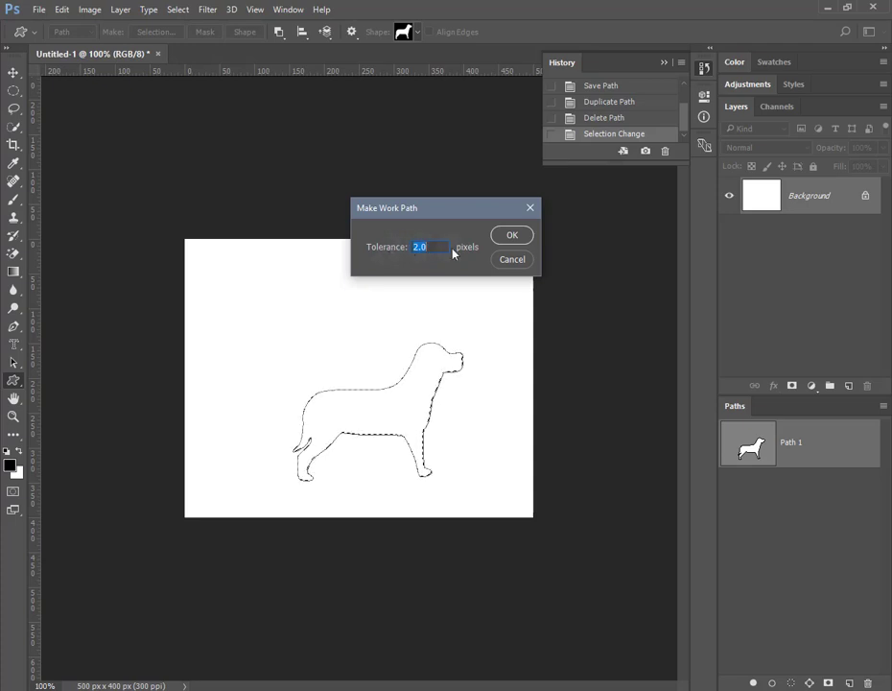
pyautogui.click(517, 240)
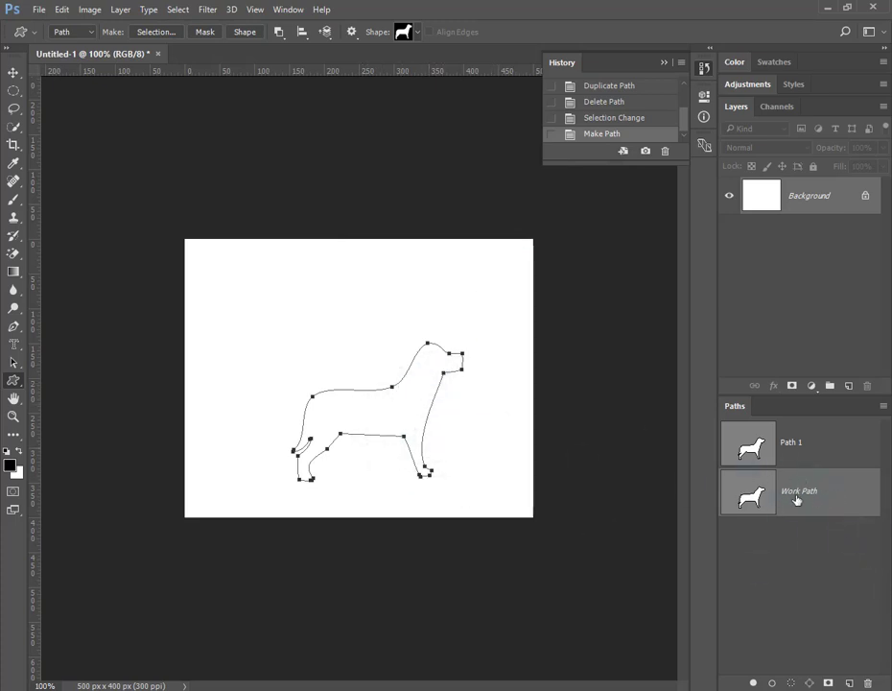
# Choose Path 1 in the Clipping Path dialog, keeping 2 device pixels flatness.
pyautogui.click(883, 406)
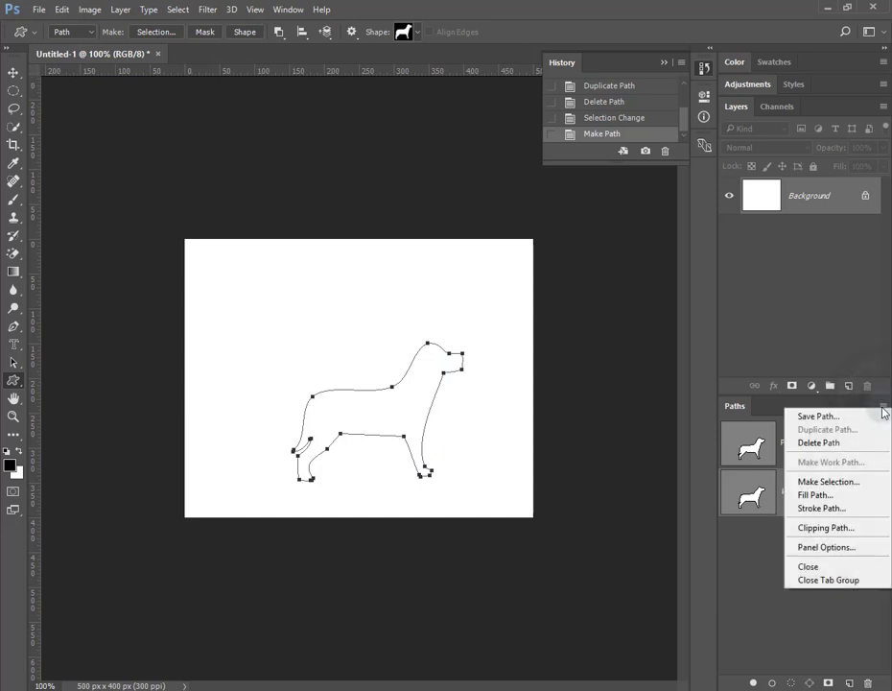
pyautogui.click(858, 534)
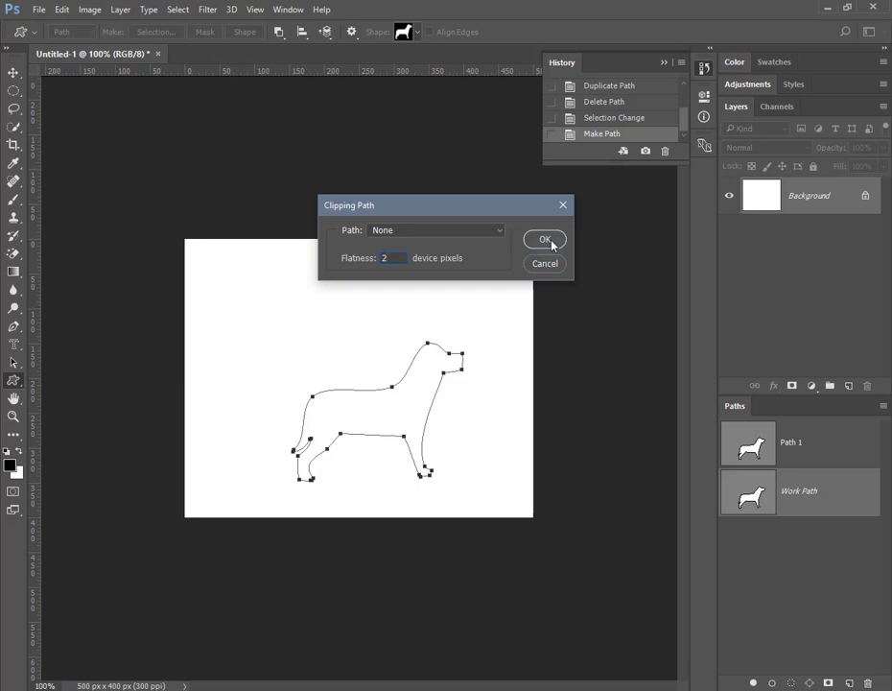
pyautogui.click(502, 232)
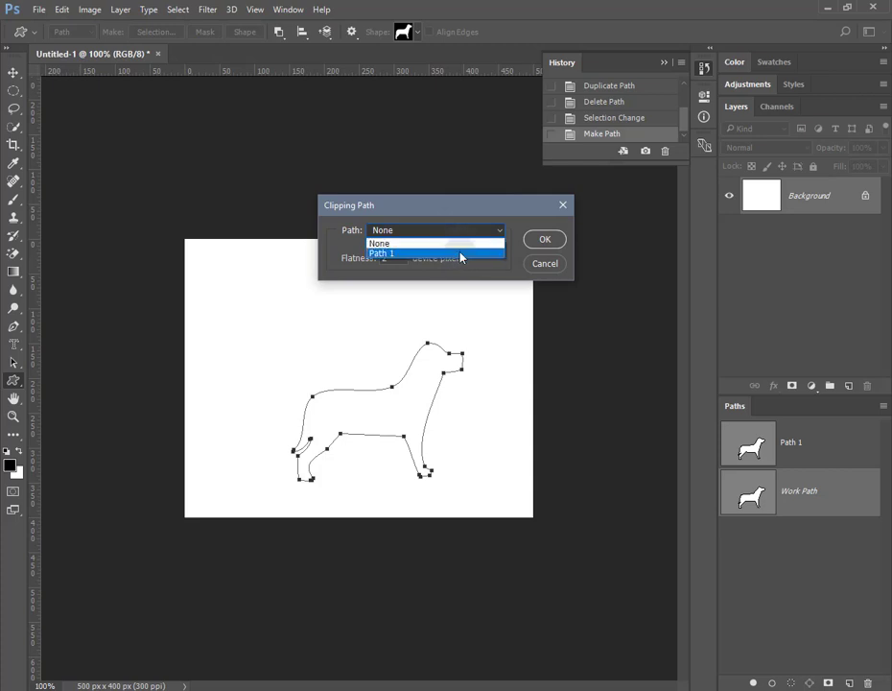
pyautogui.click(463, 253)
pyautogui.click(545, 240)
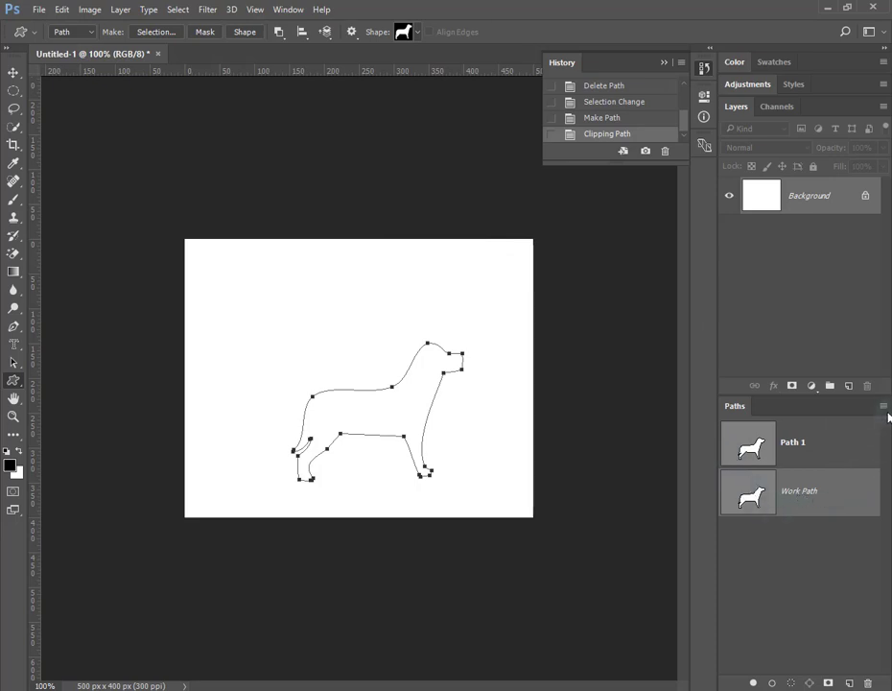
# Set the Paths panel thumbnails to medium size through Panel Options.
pyautogui.click(884, 408)
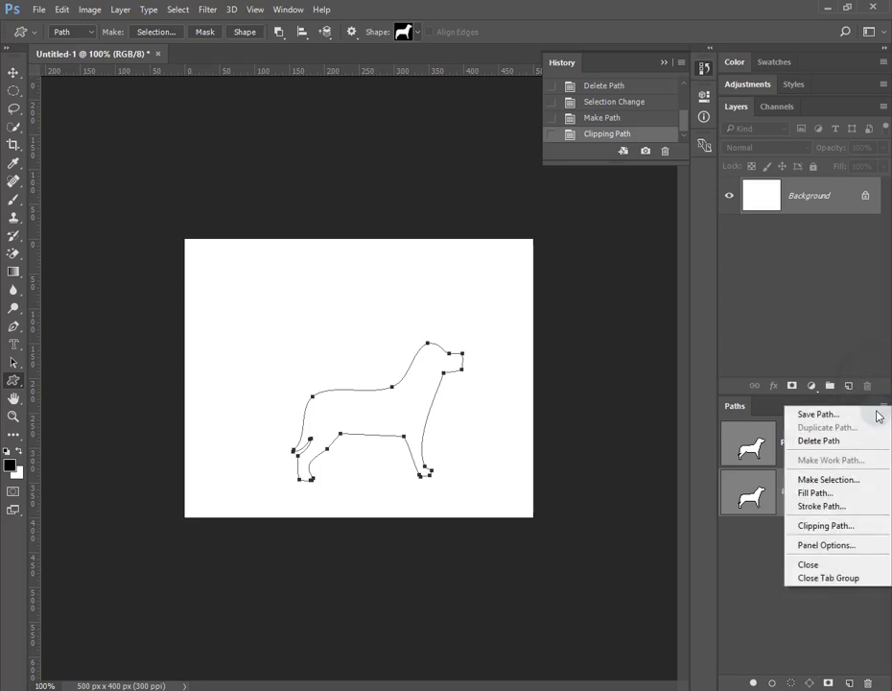
pyautogui.click(842, 544)
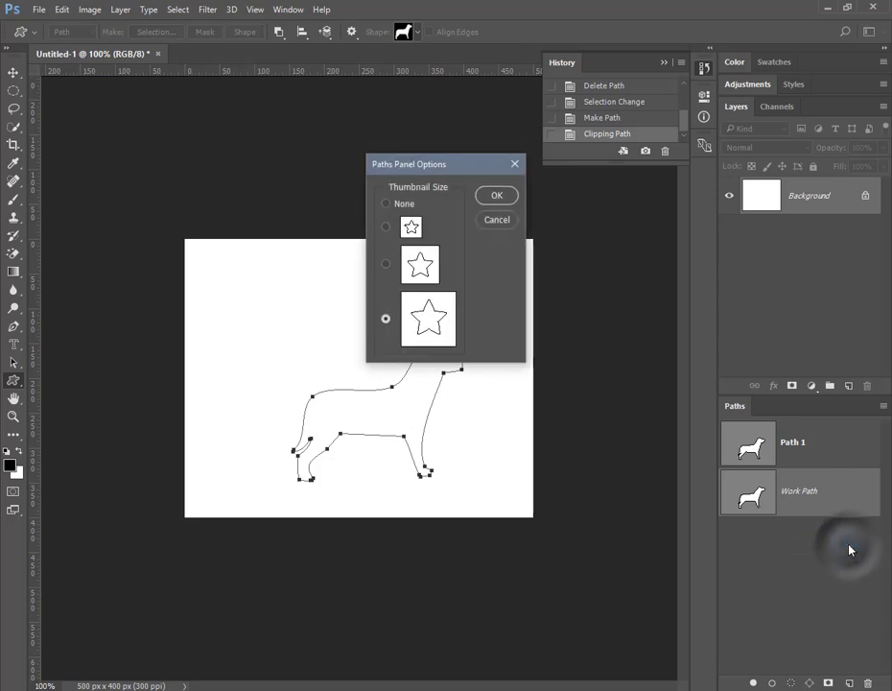
pyautogui.click(385, 265)
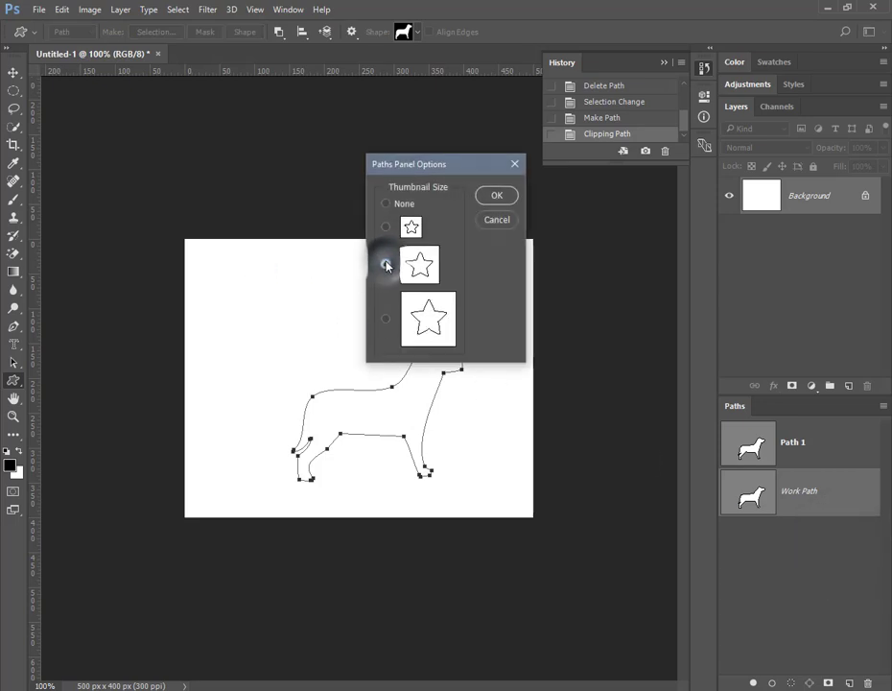
pyautogui.click(496, 194)
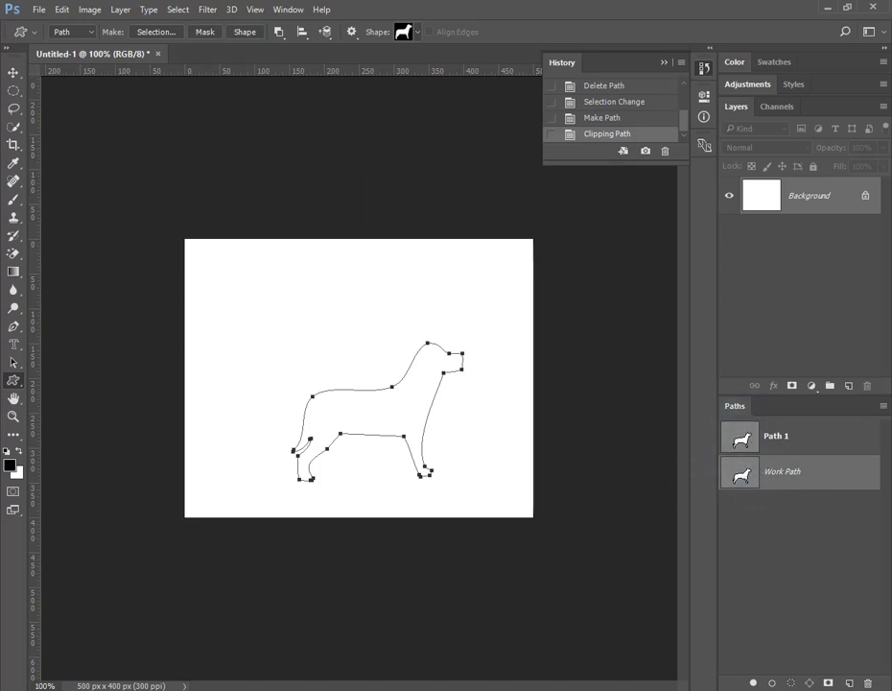
# Fill the dog Work Path with the yellow flower pattern at 10 px feather radius.
pyautogui.rightClick(828, 474)
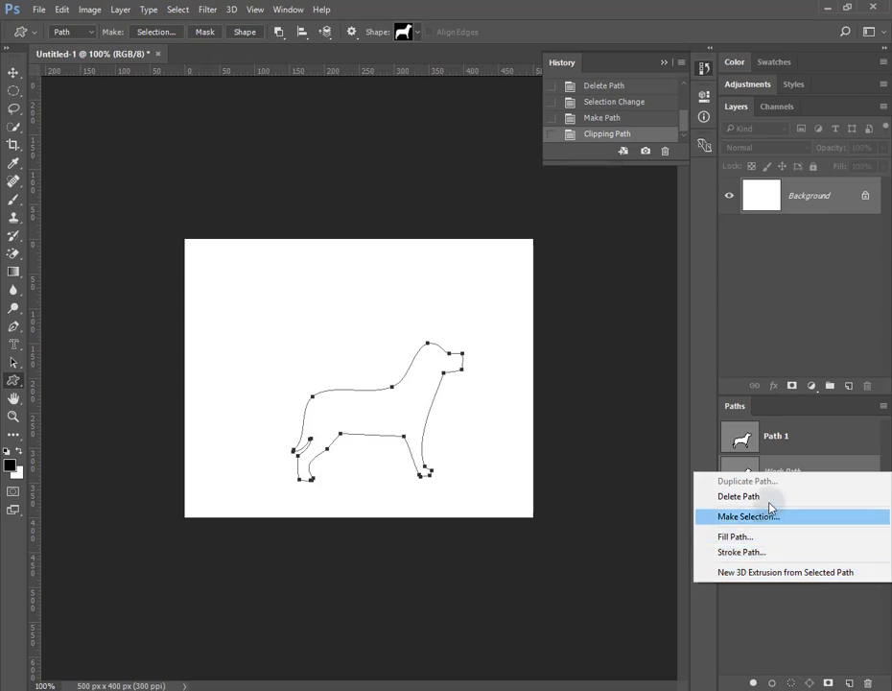
pyautogui.rightClick(794, 479)
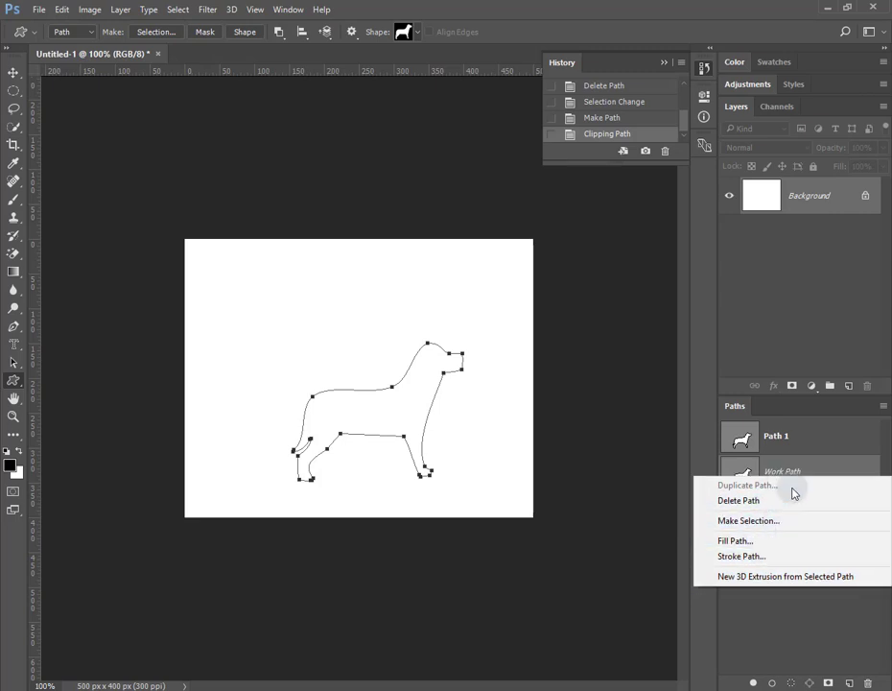
pyautogui.click(790, 543)
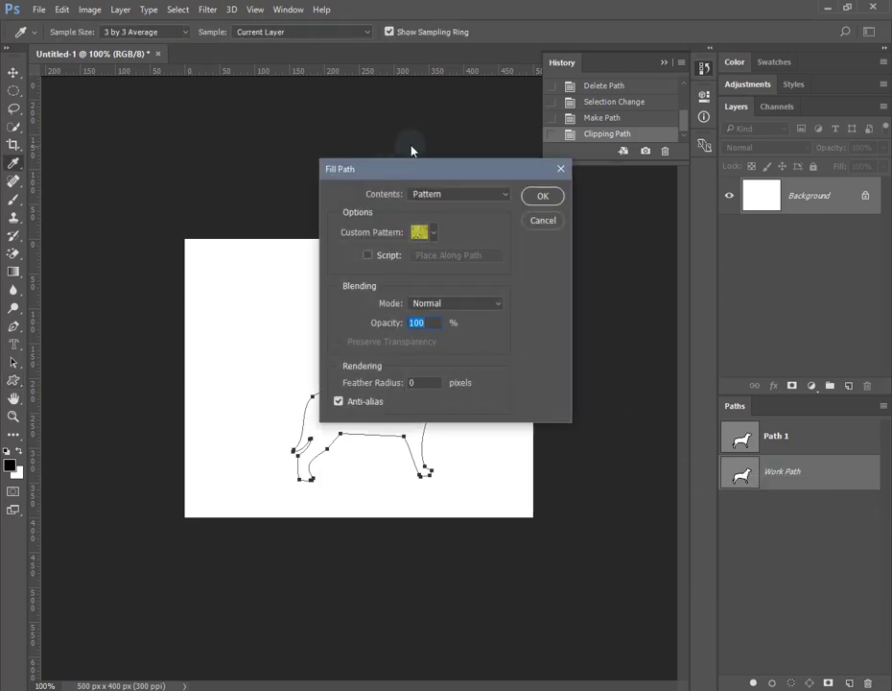
pyautogui.moveTo(448, 179); pyautogui.dragTo(610, 188)
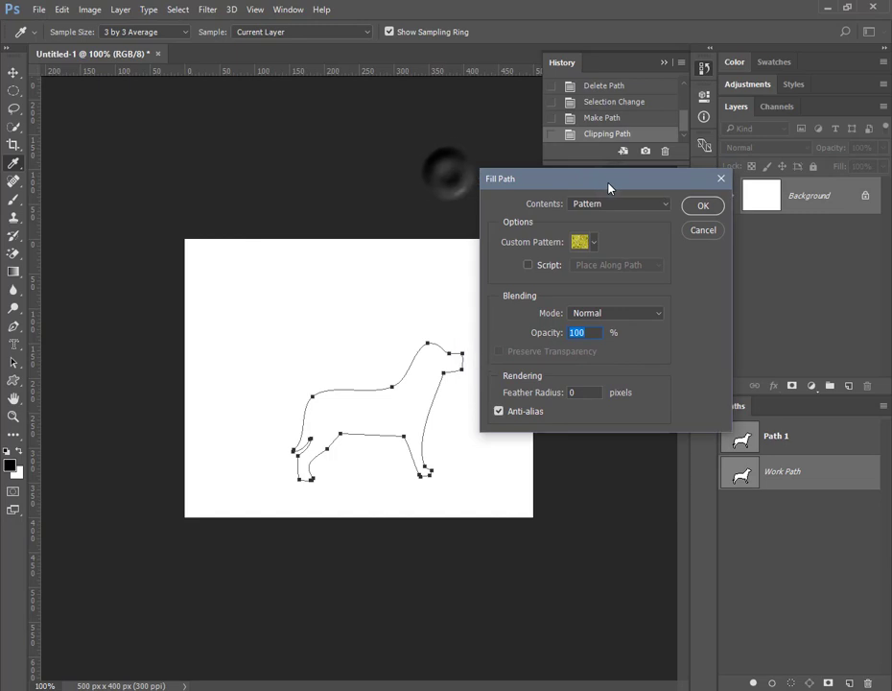
pyautogui.click(666, 205)
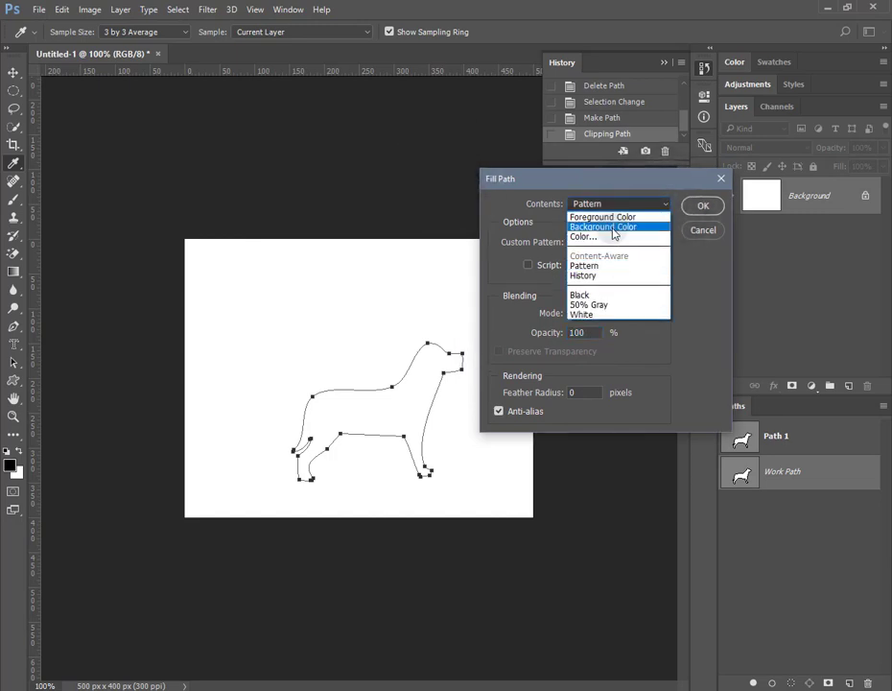
pyautogui.click(600, 267)
pyautogui.write('10')
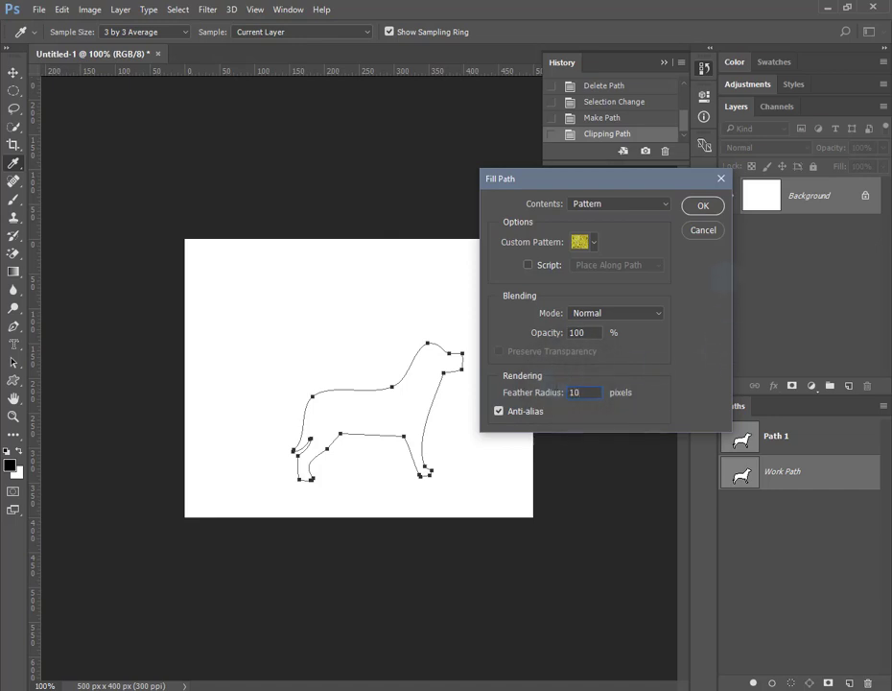
pyautogui.click(249, 313)
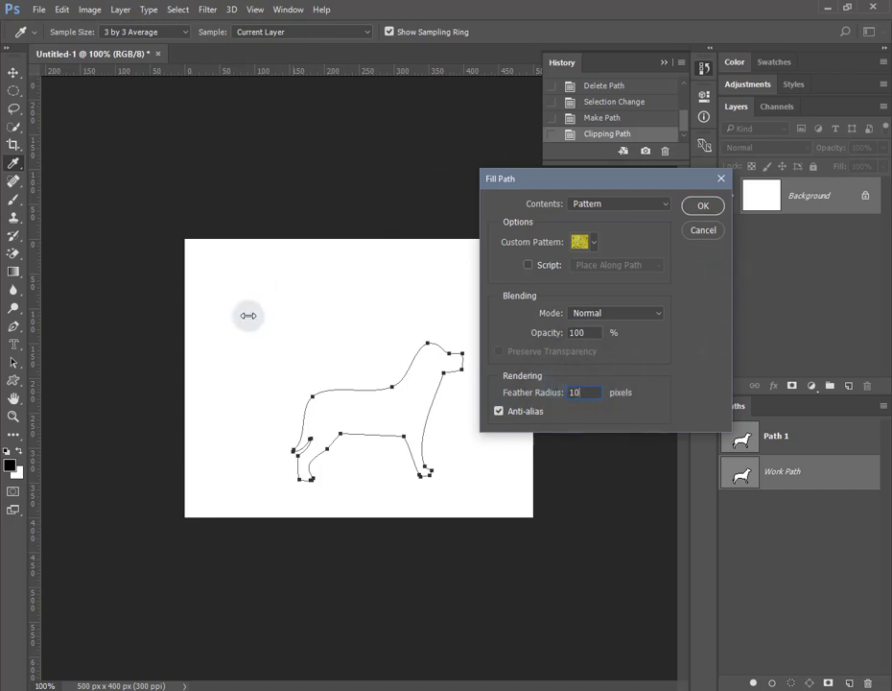
pyautogui.click(703, 205)
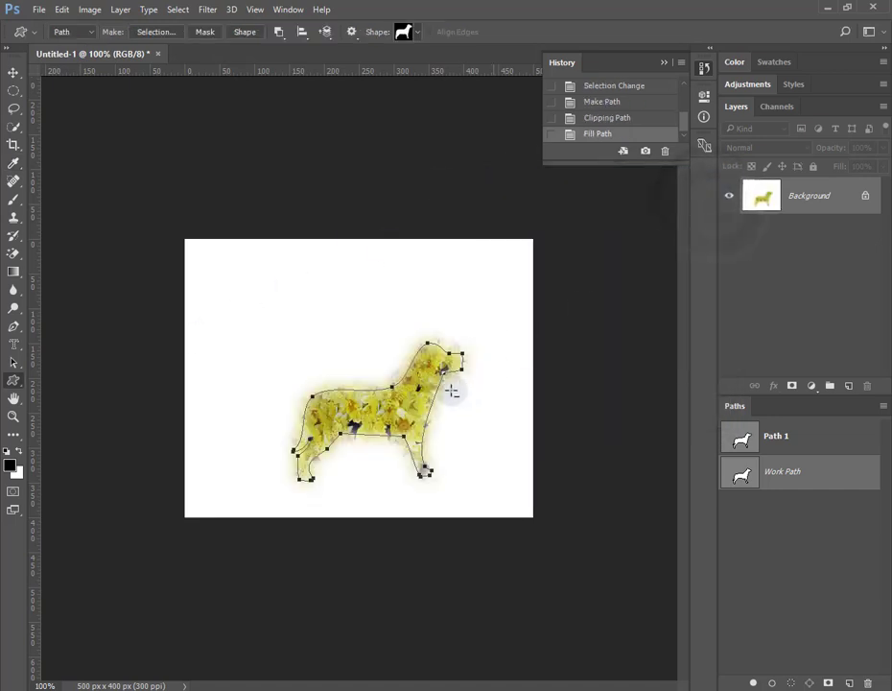
# Zoom to about 177% on the pattern-filled dog.
pyautogui.click(425, 343)
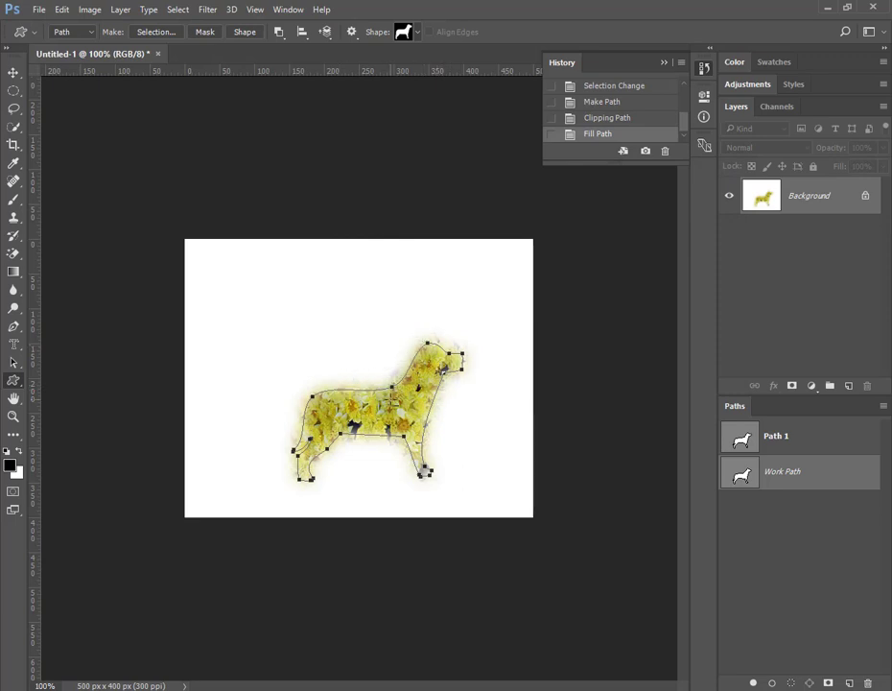
pyautogui.scroll(3, 392, 395)
pyautogui.scroll(3, 392, 395)
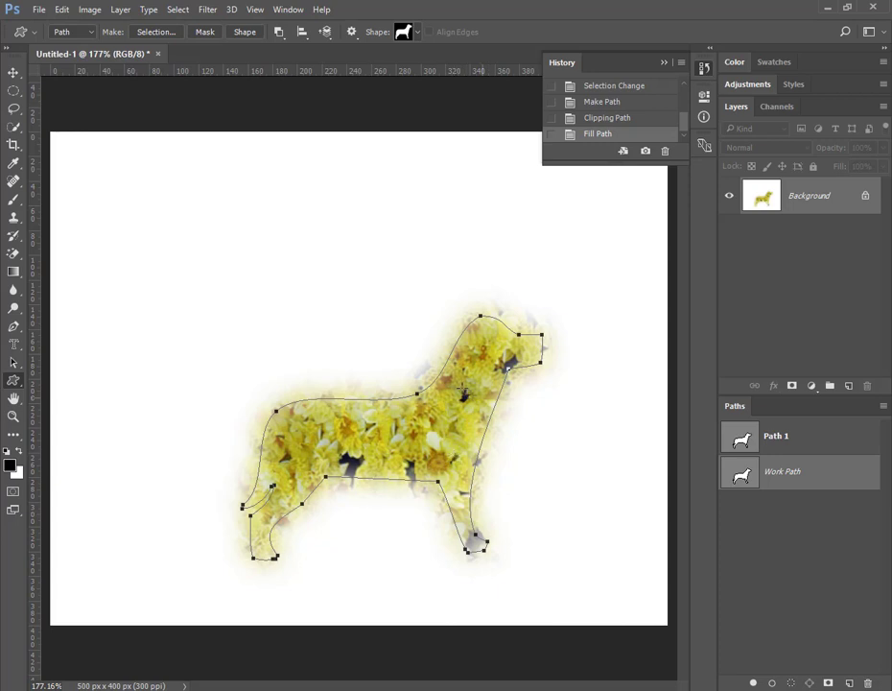
# Stroke the dog's Work Path with a thick black brush outline using Stroke Path.
pyautogui.rightClick(841, 478)
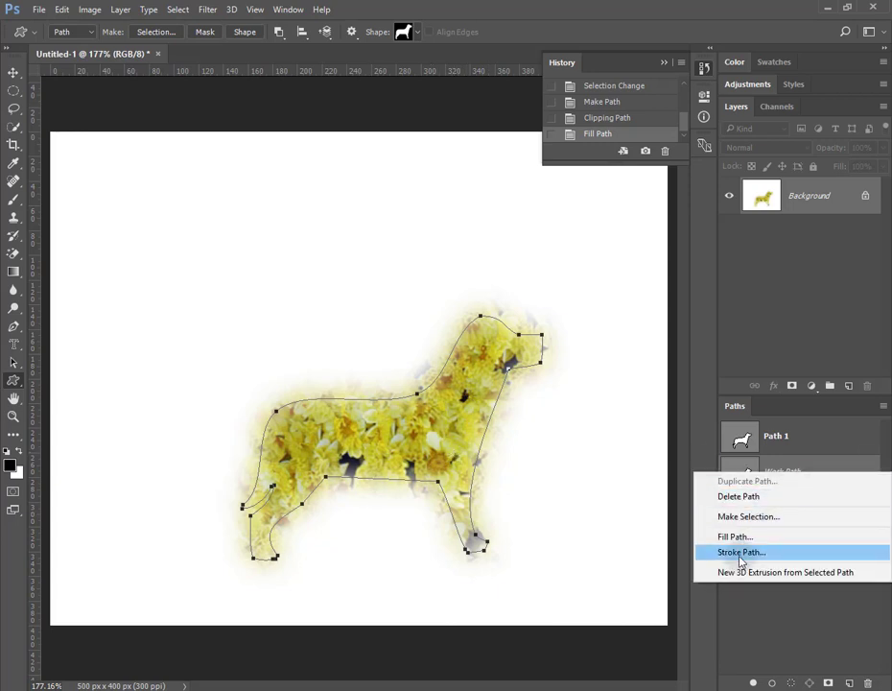
pyautogui.click(778, 553)
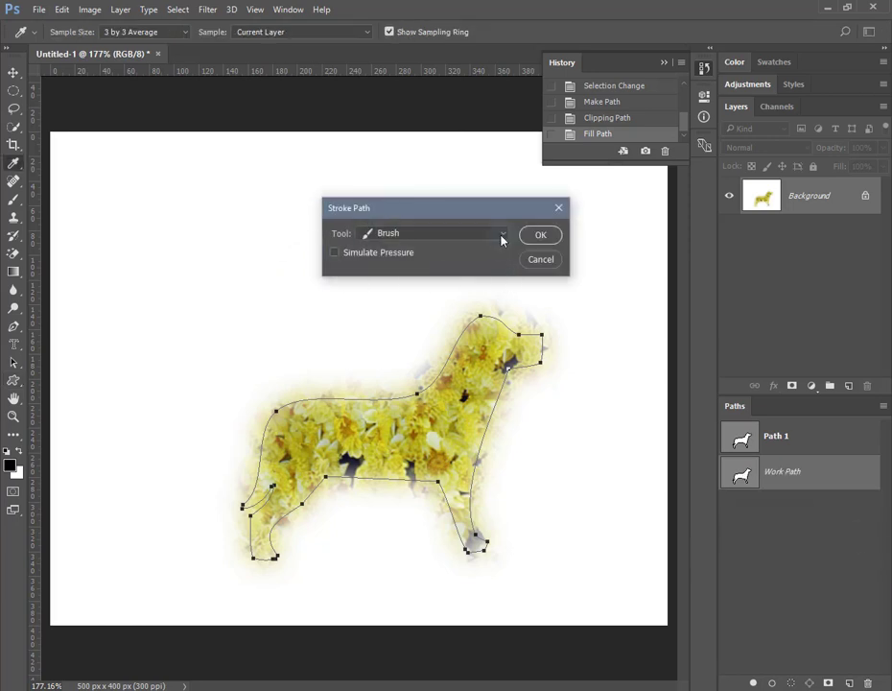
pyautogui.click(501, 235)
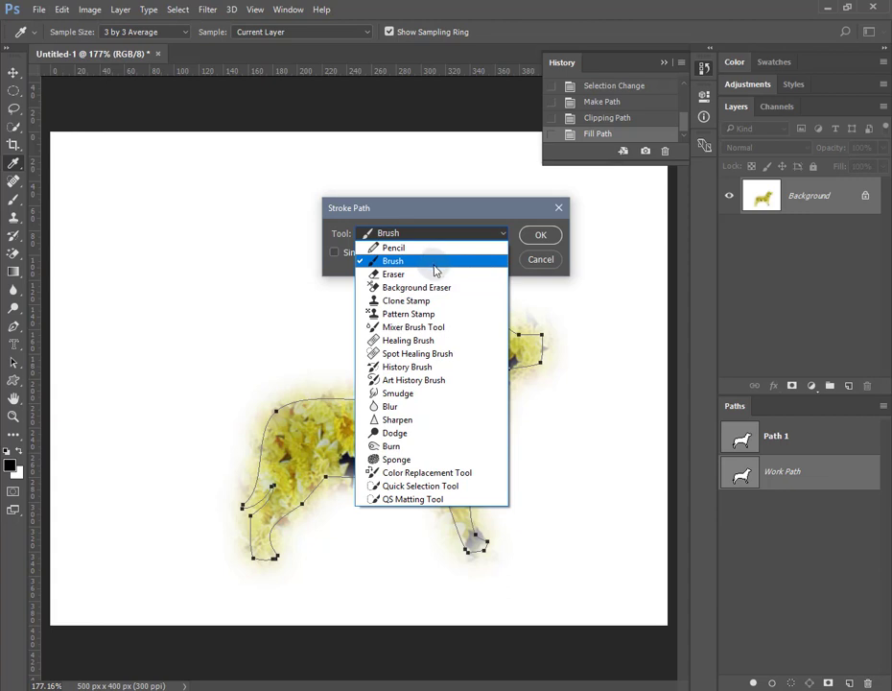
pyautogui.click(435, 267)
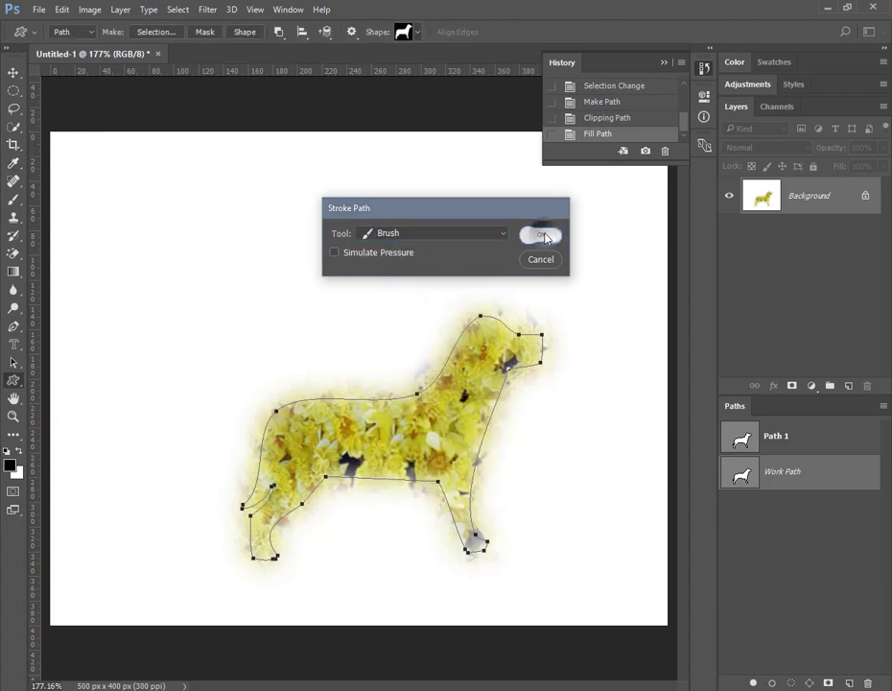
pyautogui.click(543, 235)
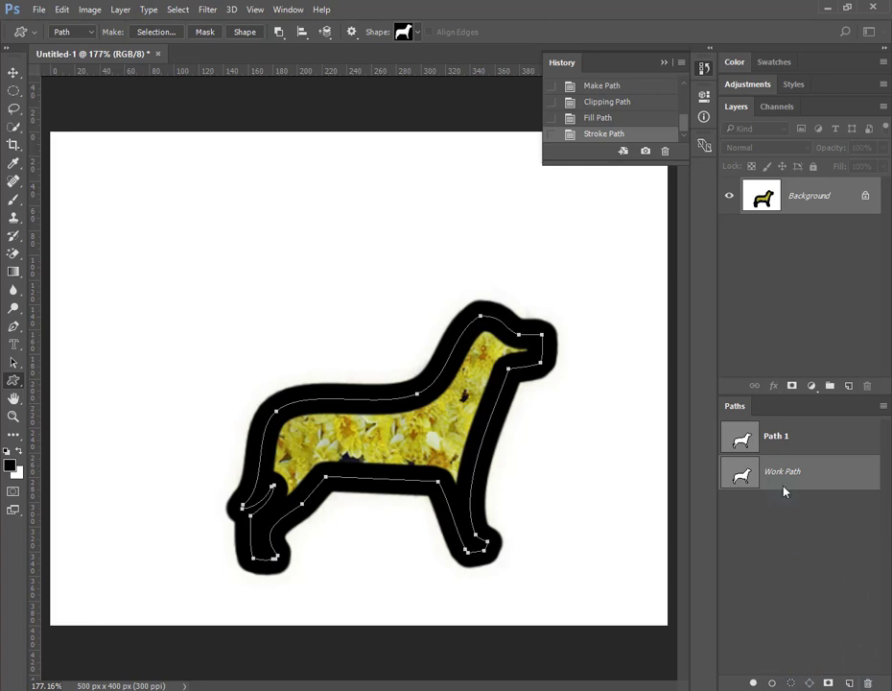
# Create Path 2 and draw a paw-print custom shape to the dog's upper left.
pyautogui.click(850, 683)
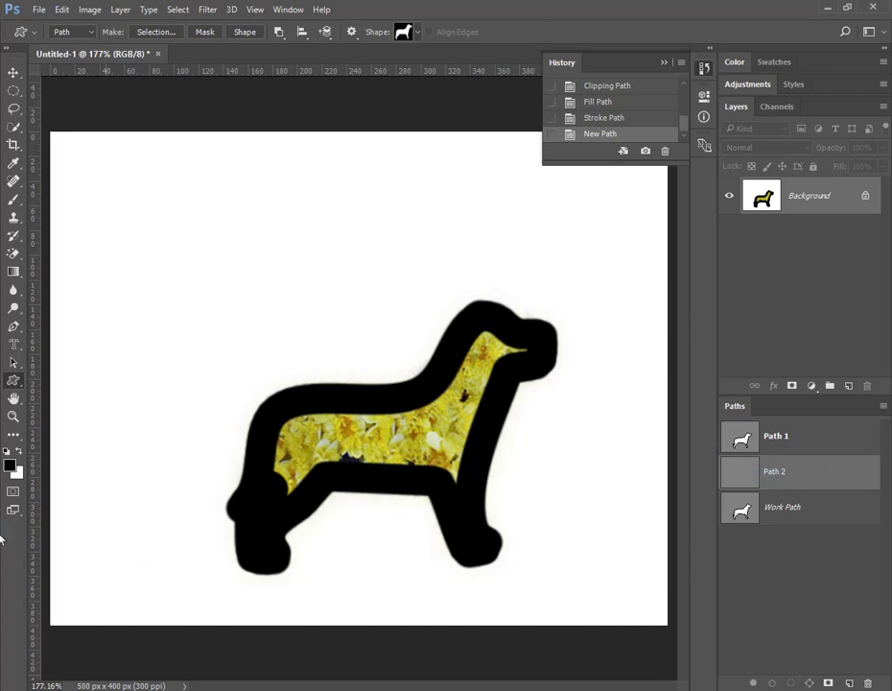
pyautogui.click(14, 380)
pyautogui.click(77, 446)
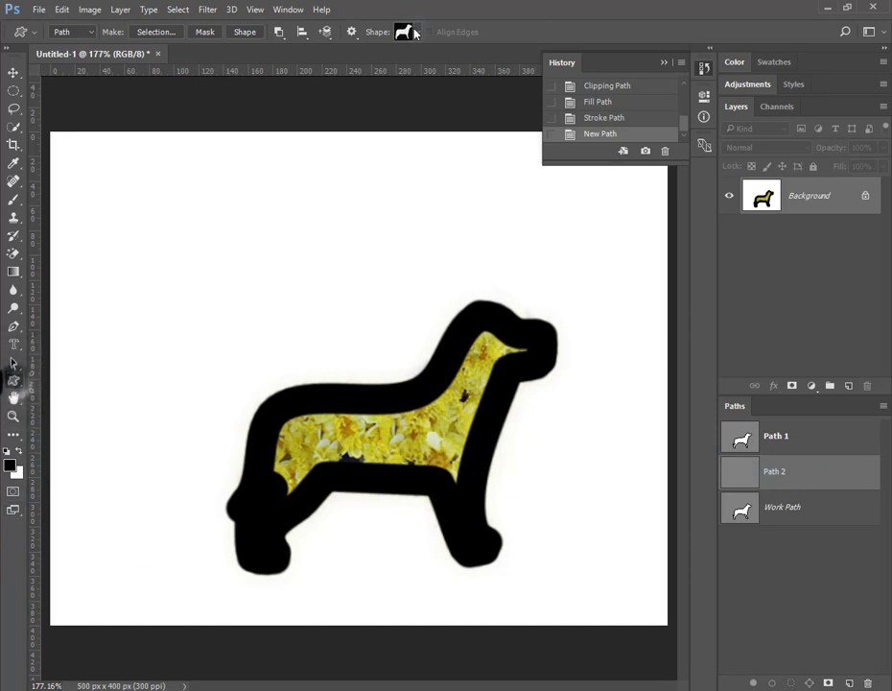
pyautogui.click(415, 34)
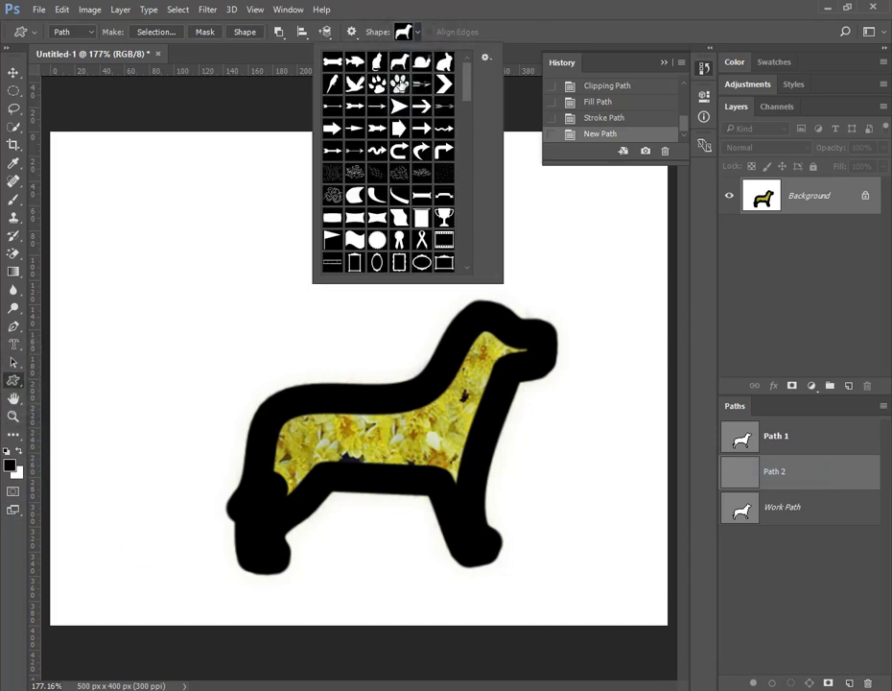
pyautogui.click(399, 84)
pyautogui.click(134, 258)
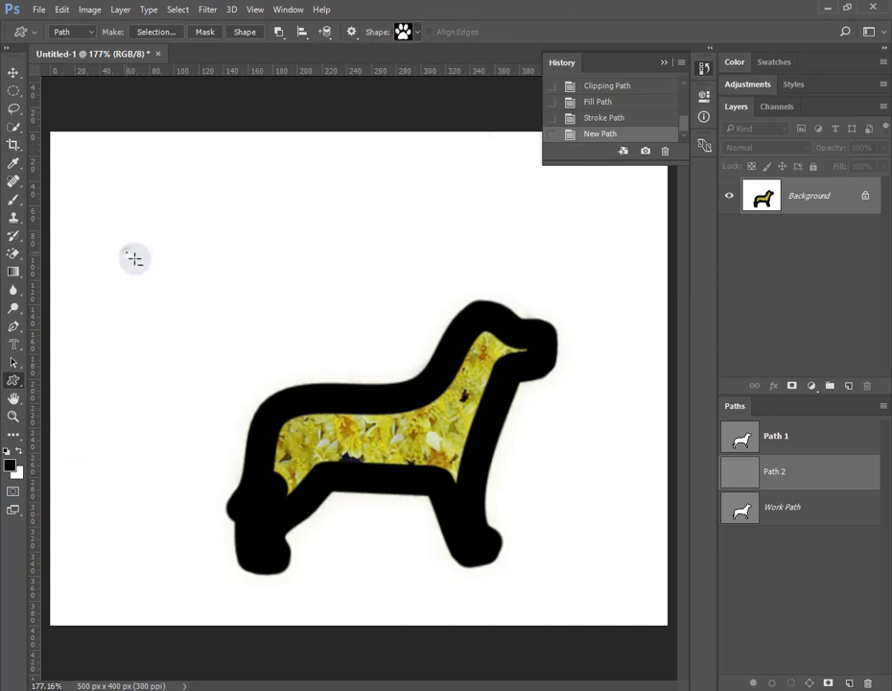
pyautogui.moveTo(134, 258); pyautogui.dragTo(242, 390)
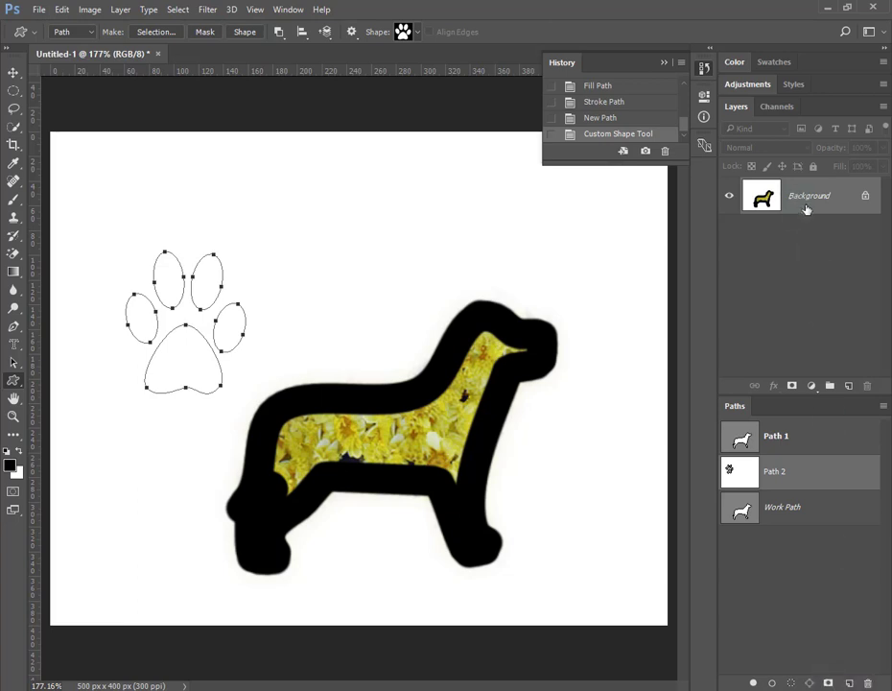
# Undo a stray layer mask, then load the paw path as a selection and make a Work Path from it.
pyautogui.click(830, 683)
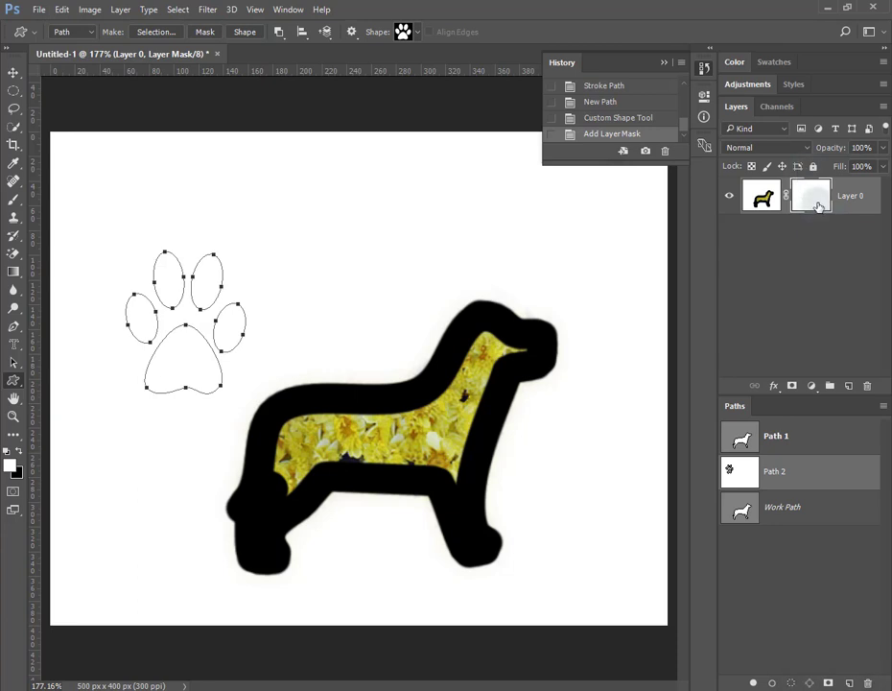
pyautogui.hotkey('ctrl', 'z')
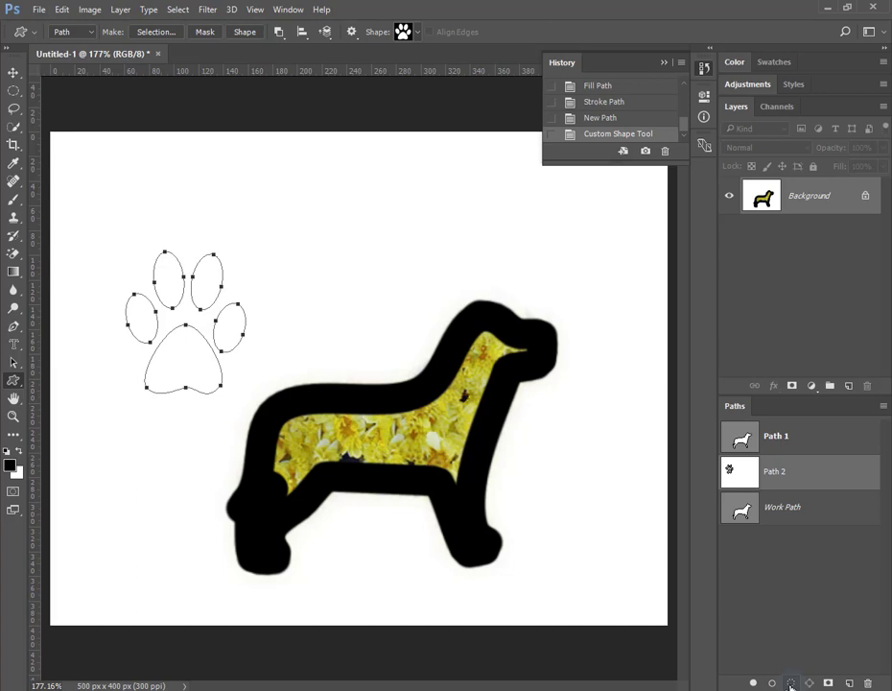
pyautogui.click(791, 683)
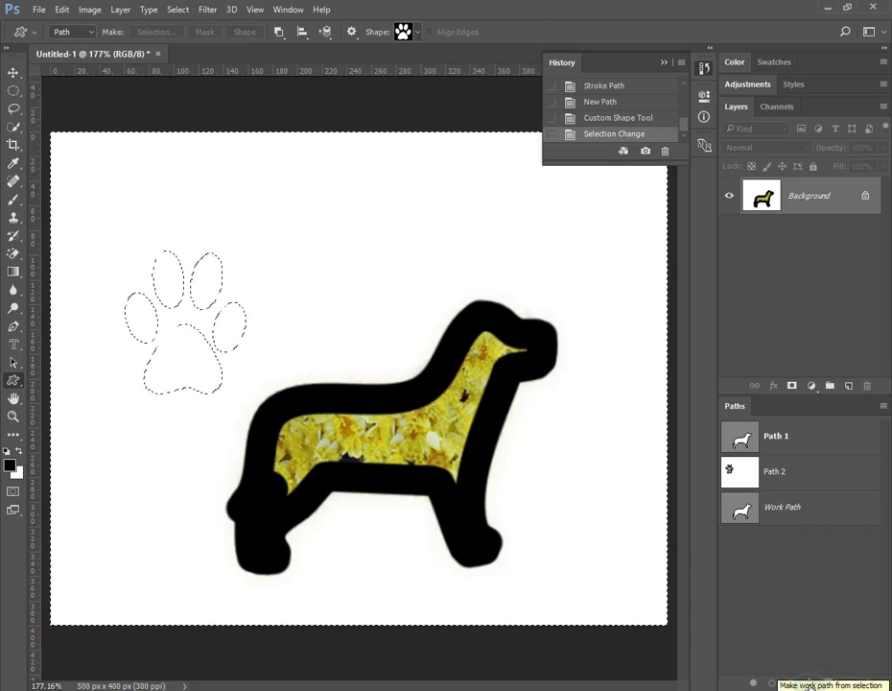
pyautogui.click(808, 683)
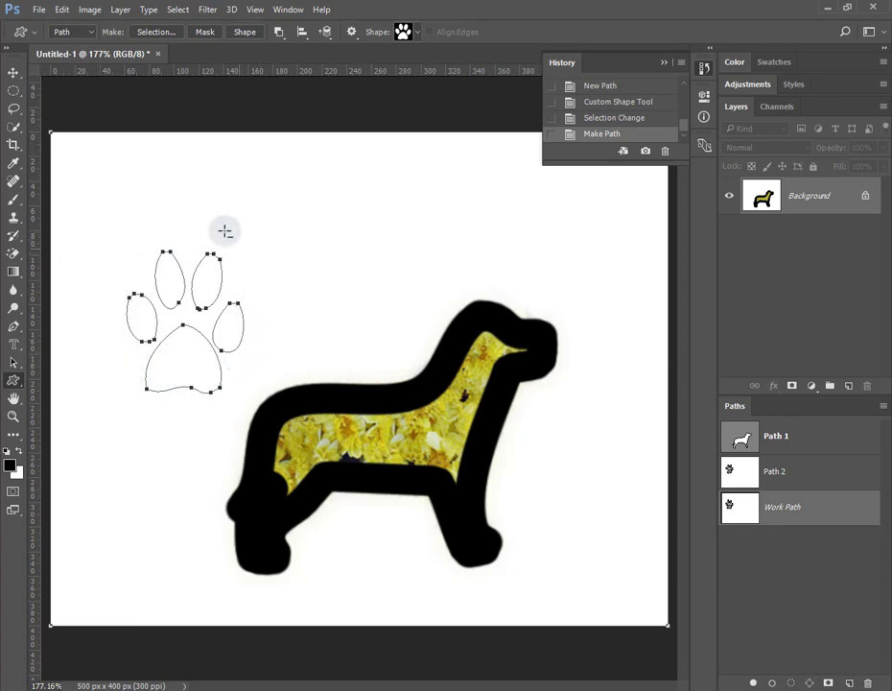
# Try brush and pencil strokes and a fill on the paw path, undoing each one.
pyautogui.click(773, 683)
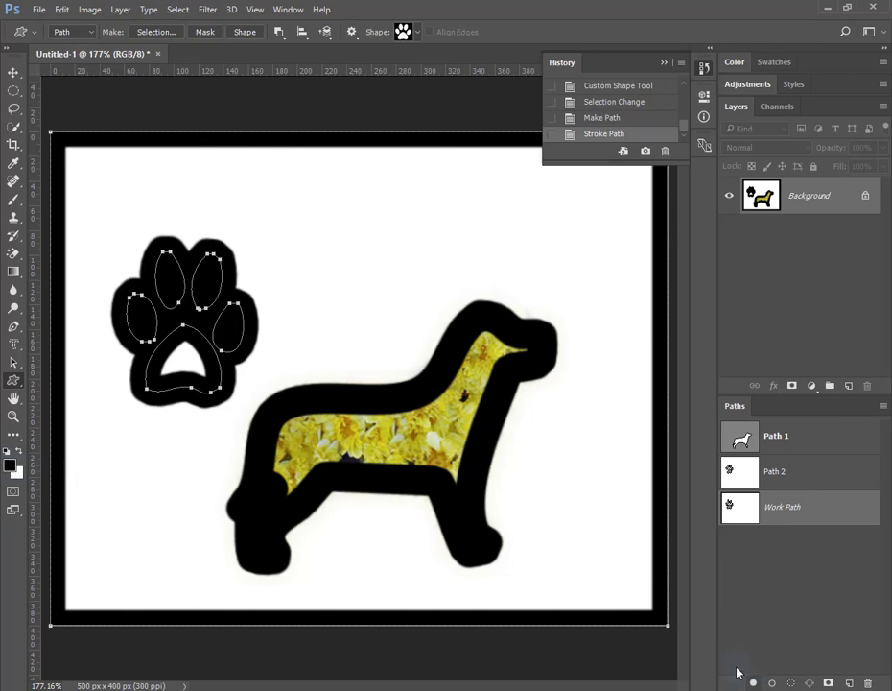
pyautogui.hotkey('ctrl', 'z')
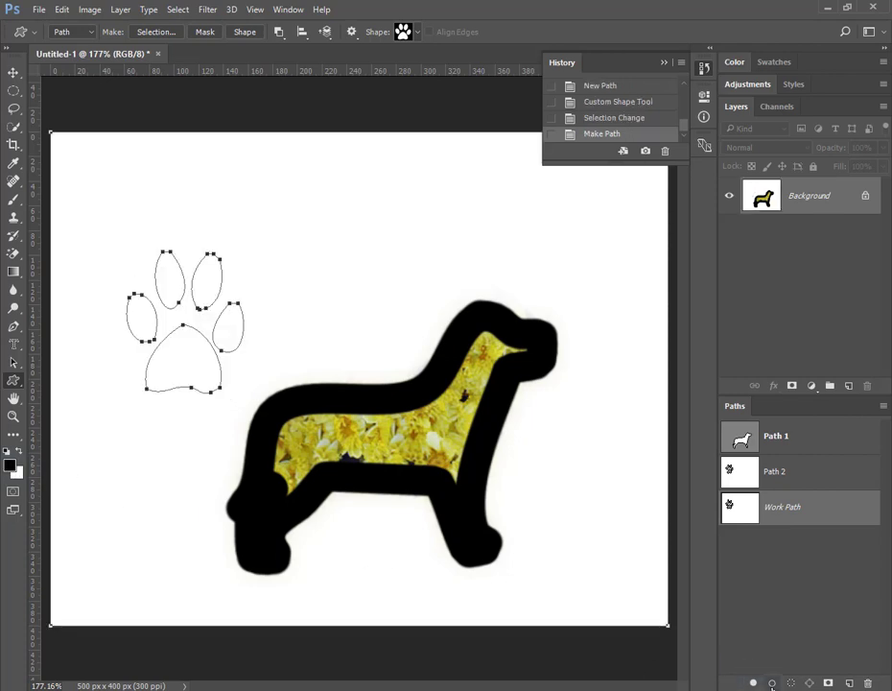
pyautogui.keyDown('alt'); pyautogui.click(773, 683); pyautogui.keyUp('alt')
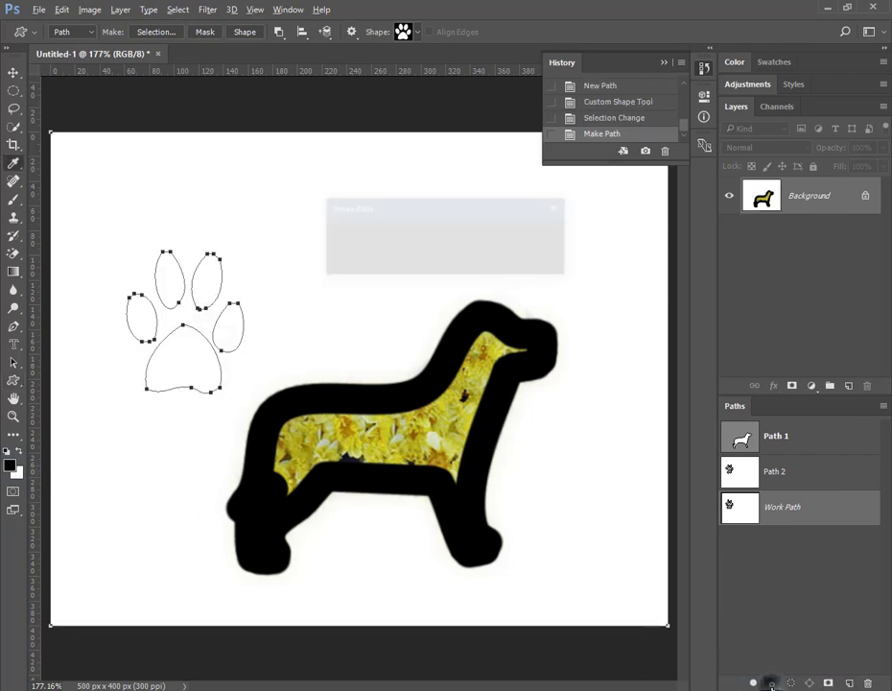
pyautogui.click(502, 234)
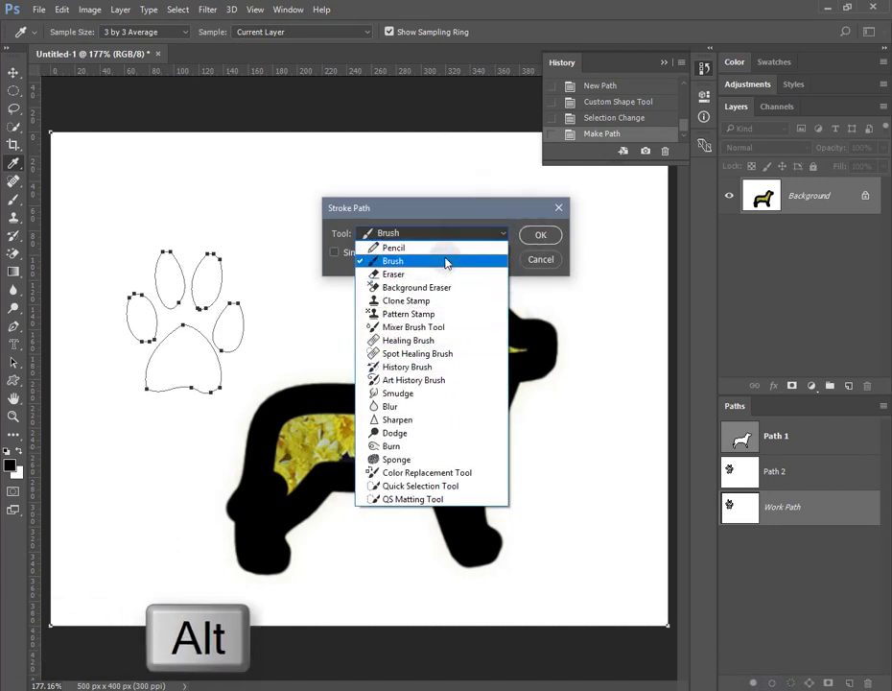
pyautogui.click(445, 248)
pyautogui.click(539, 234)
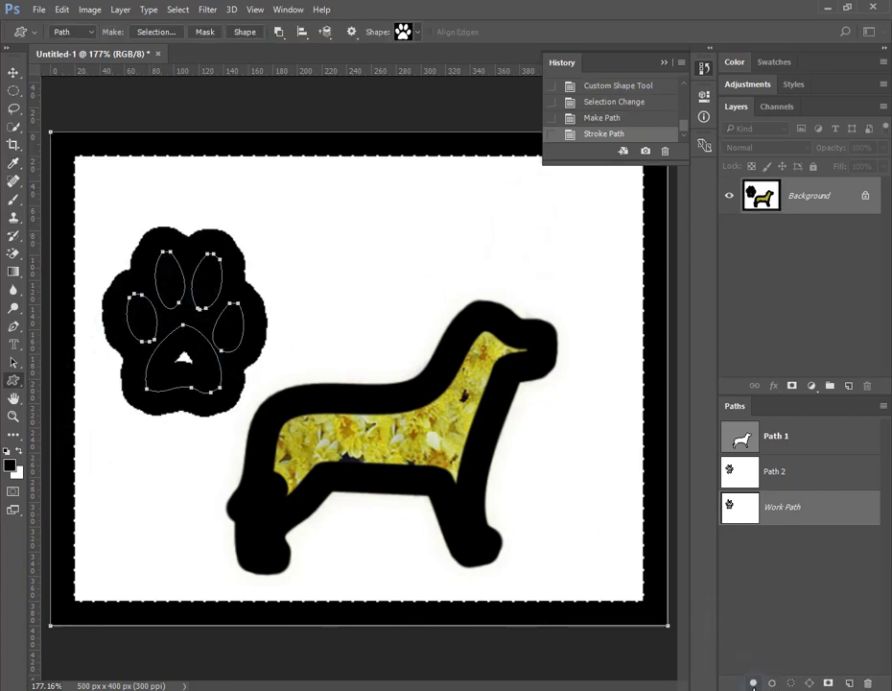
pyautogui.hotkey('ctrl', 'z')
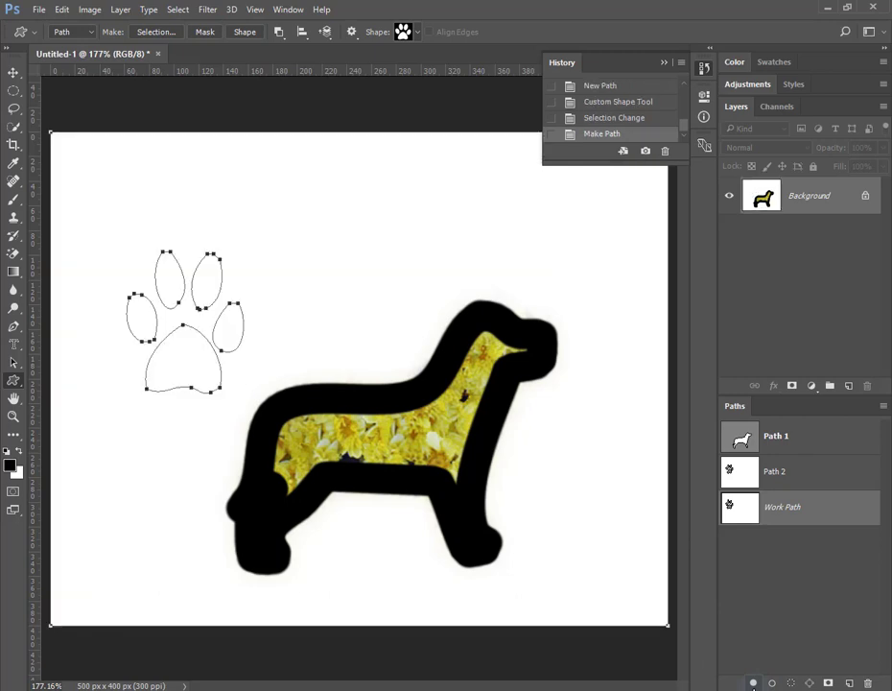
pyautogui.click(755, 682)
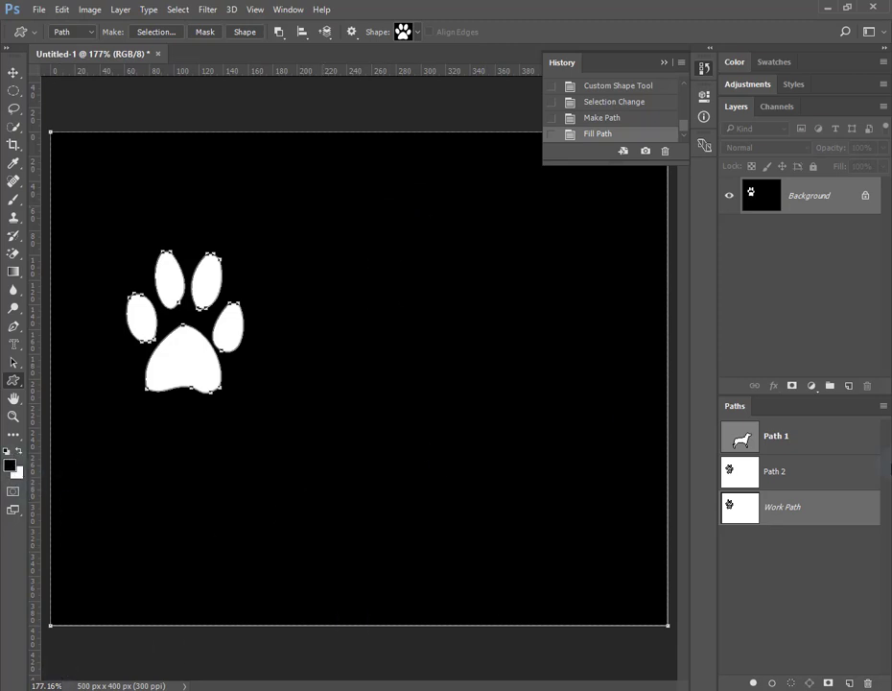
pyautogui.hotkey('ctrl', 'z')
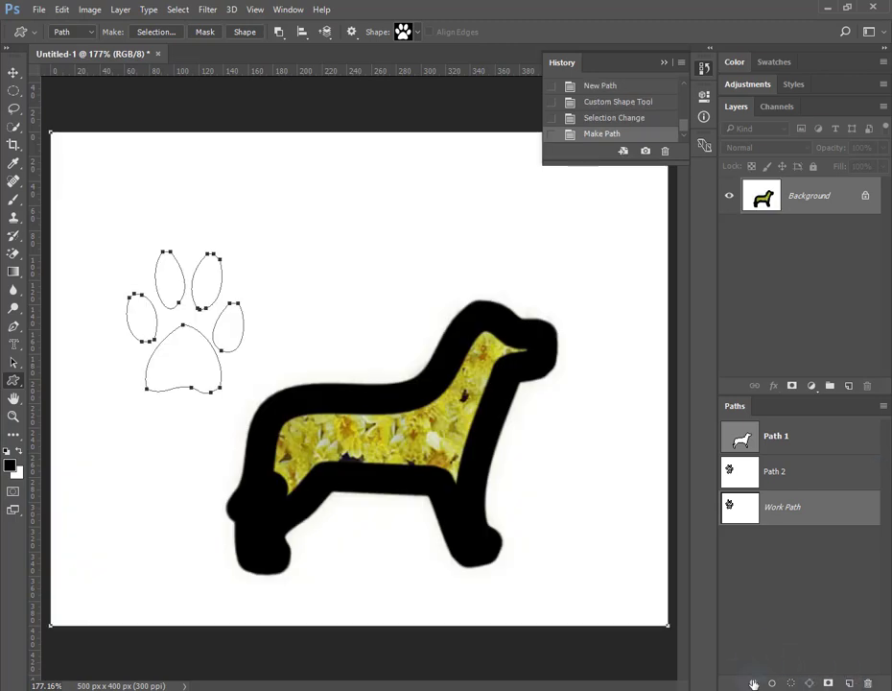
pyautogui.doubleClick(851, 509)
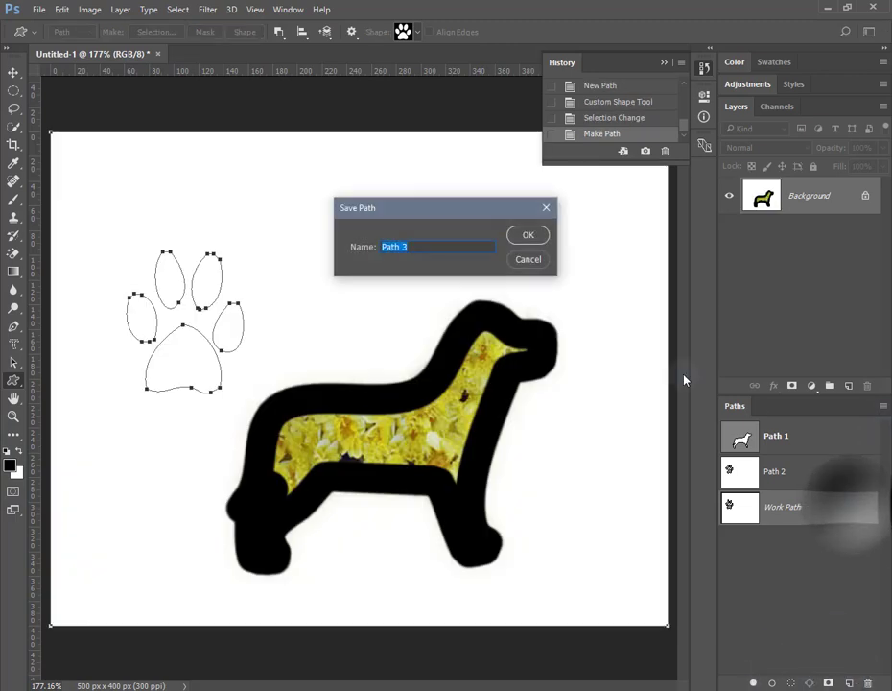
pyautogui.press('Escape')
pyautogui.rightClick(816, 472)
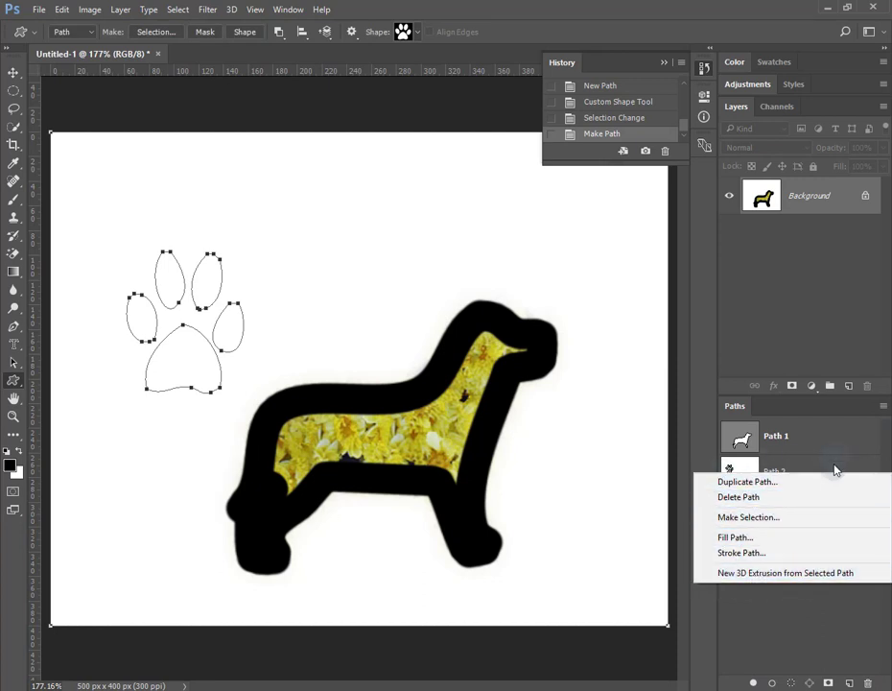
pyautogui.click(813, 627)
pyautogui.click(884, 406)
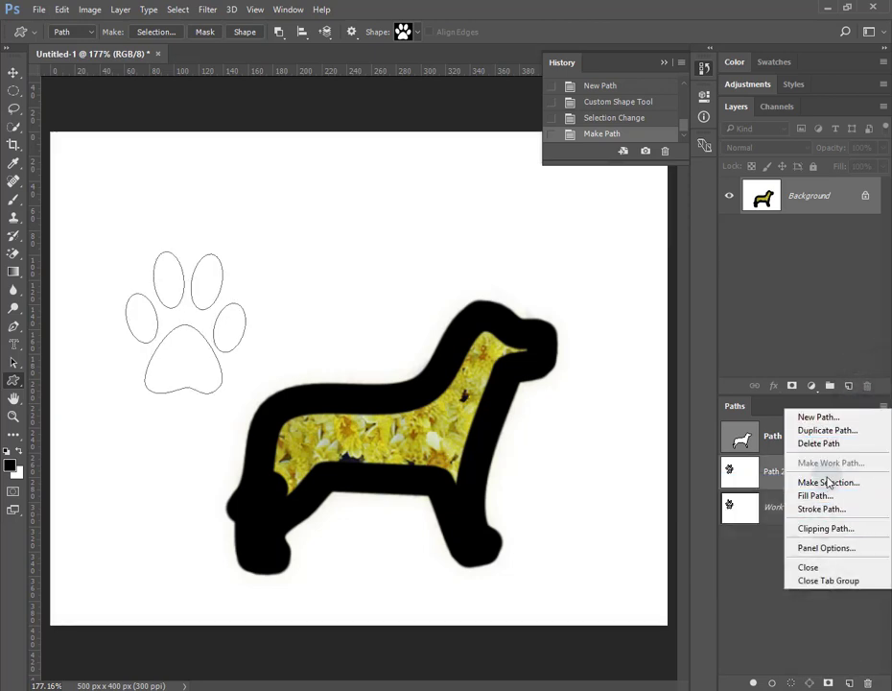
pyautogui.click(748, 574)
pyautogui.press('v')
# Delete the Work Path and Path 2, then select Path 1.
pyautogui.click(810, 507)
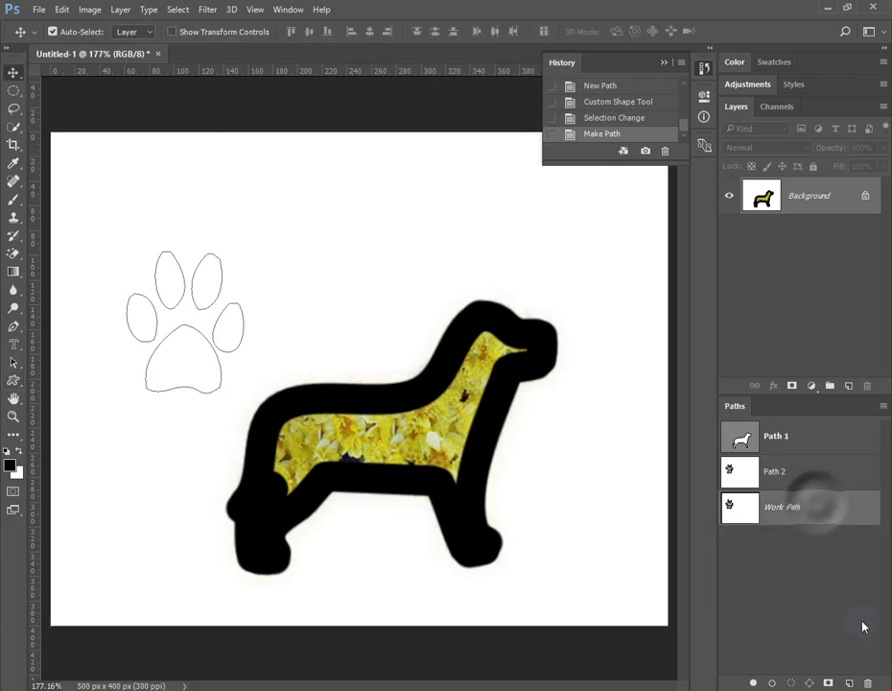
pyautogui.click(868, 683)
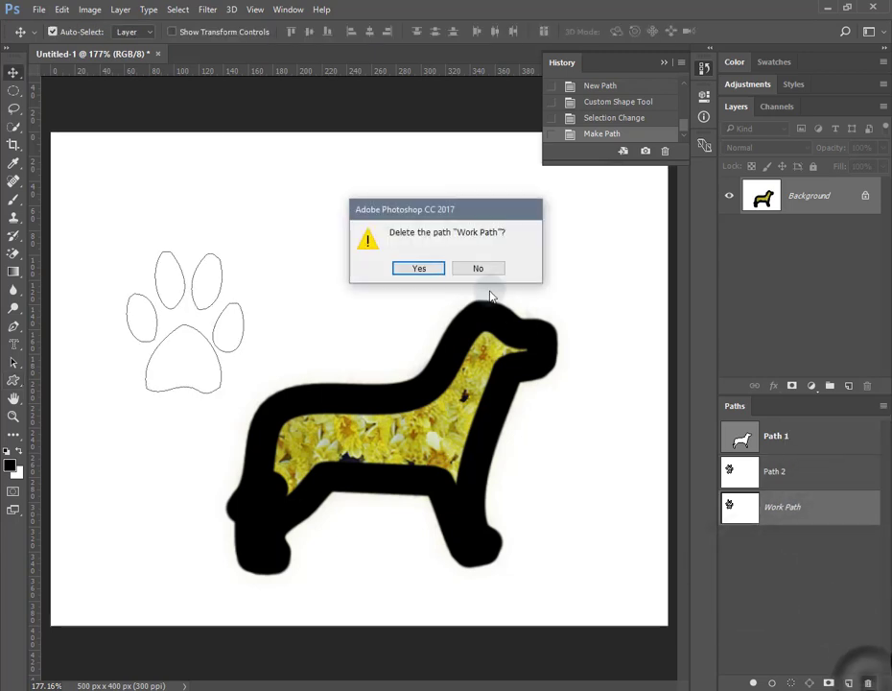
pyautogui.click(418, 268)
pyautogui.click(844, 472)
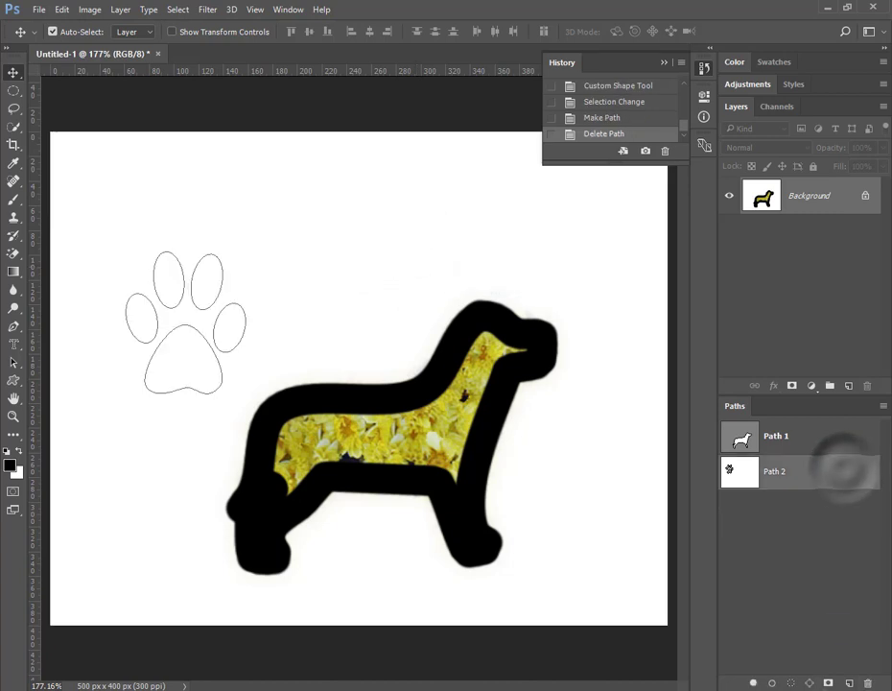
pyautogui.click(867, 683)
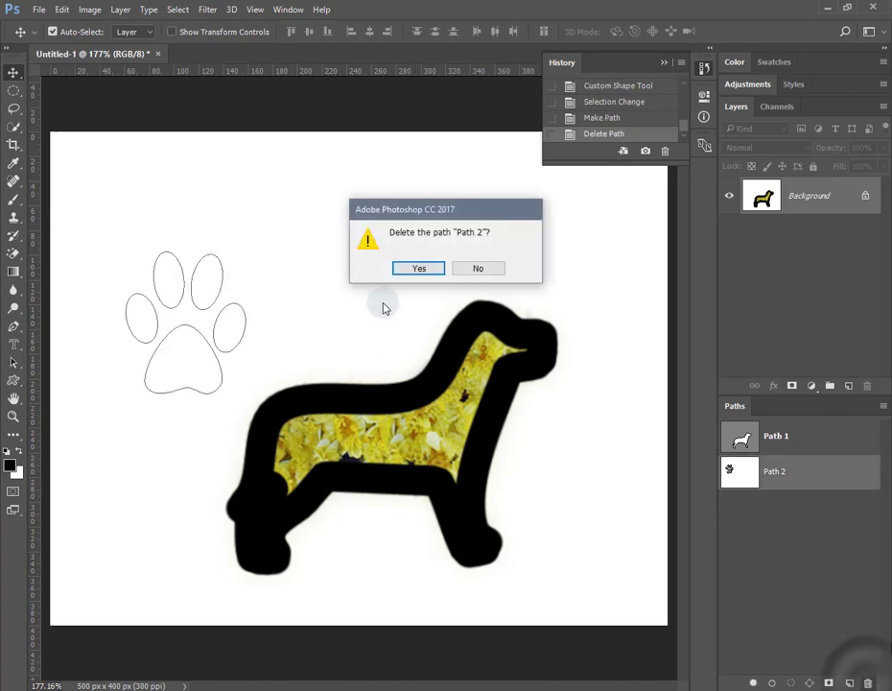
pyautogui.click(419, 269)
pyautogui.click(796, 435)
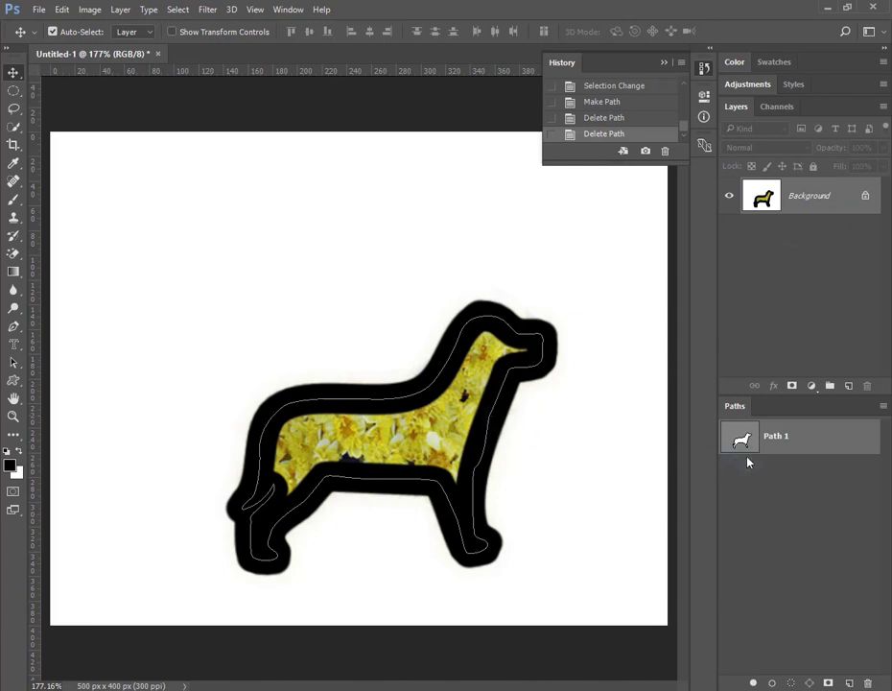
# Move the dog path to the upper left of the canvas with Path Selection.
pyautogui.click(13, 363)
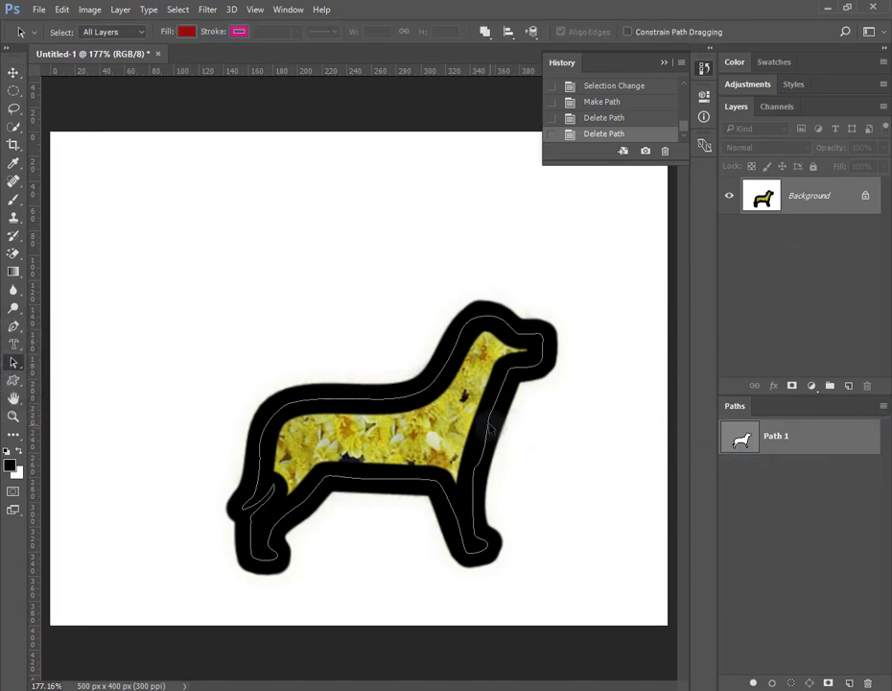
pyautogui.click(489, 422)
pyautogui.moveTo(489, 427); pyautogui.dragTo(347, 238)
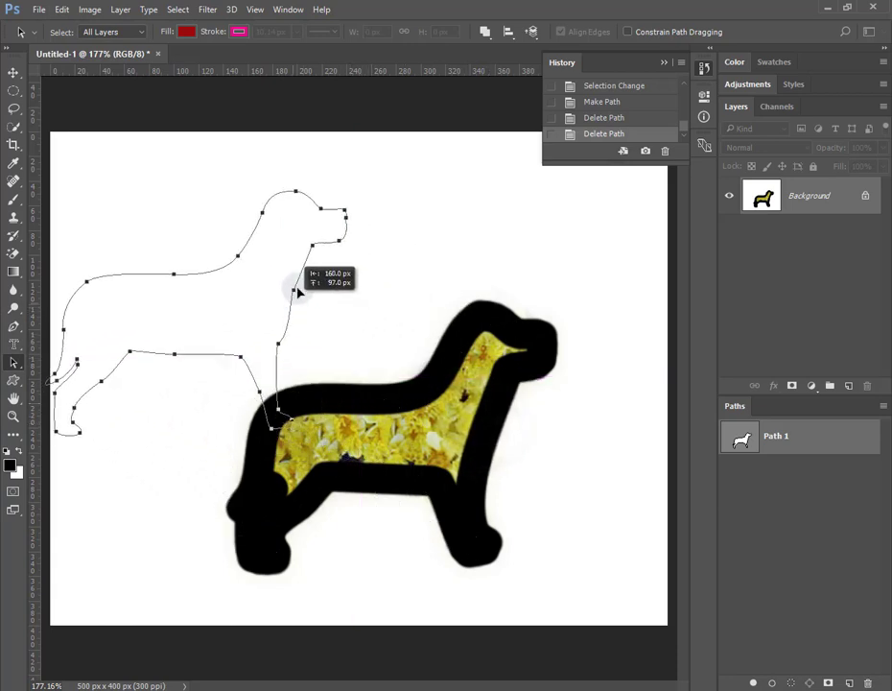
pyautogui.moveTo(347, 238); pyautogui.dragTo(365, 234)
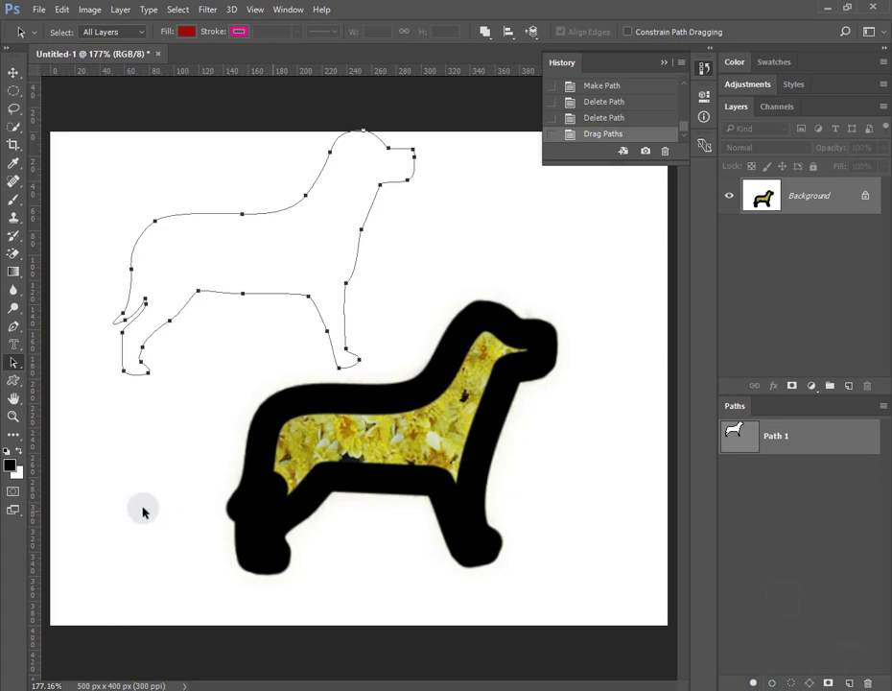
# Fill the dog path with red foreground colour e22b00.
pyautogui.click(10, 466)
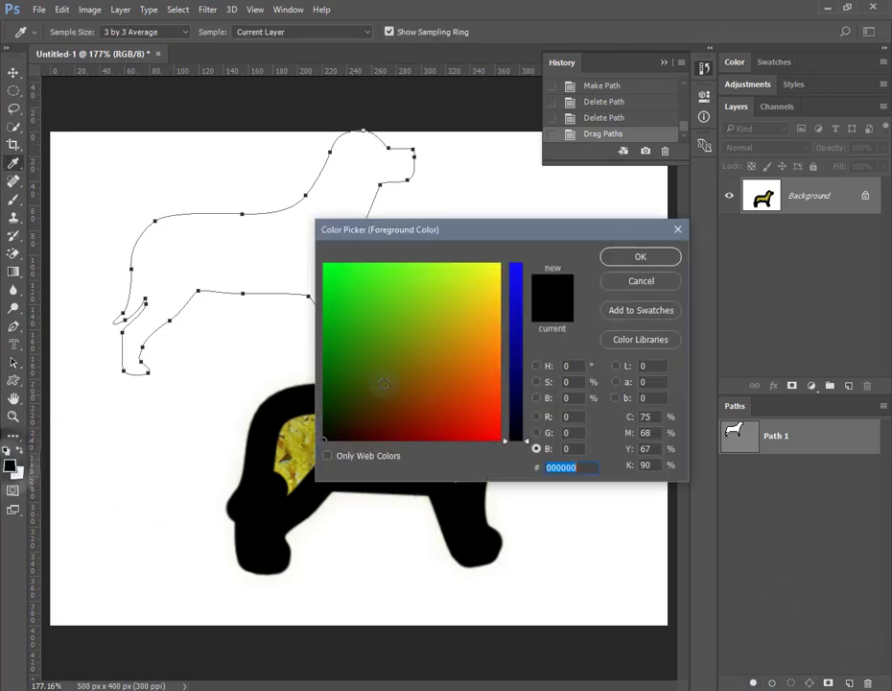
pyautogui.click(480, 409)
pyautogui.click(641, 257)
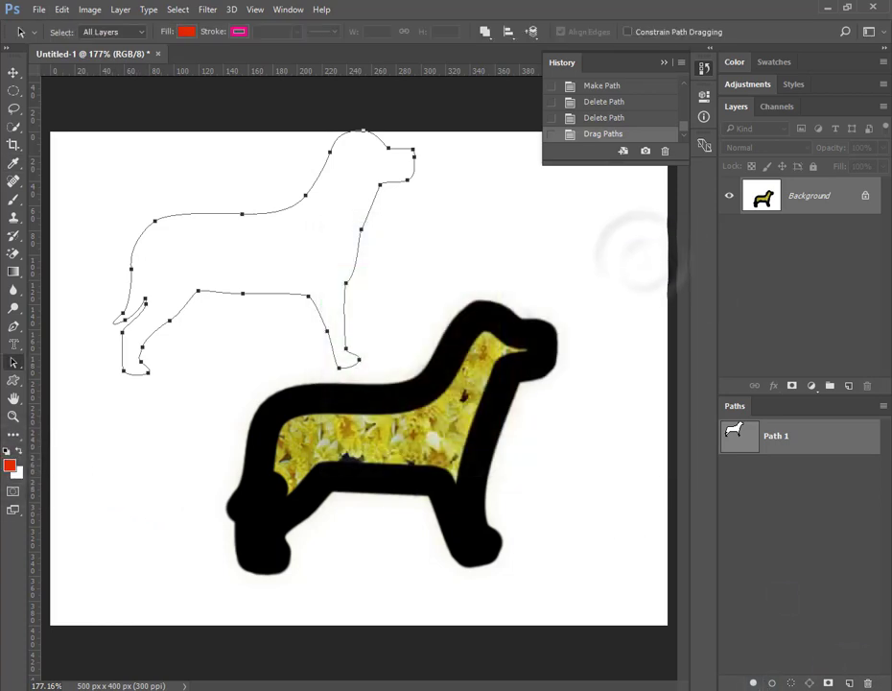
pyautogui.click(754, 683)
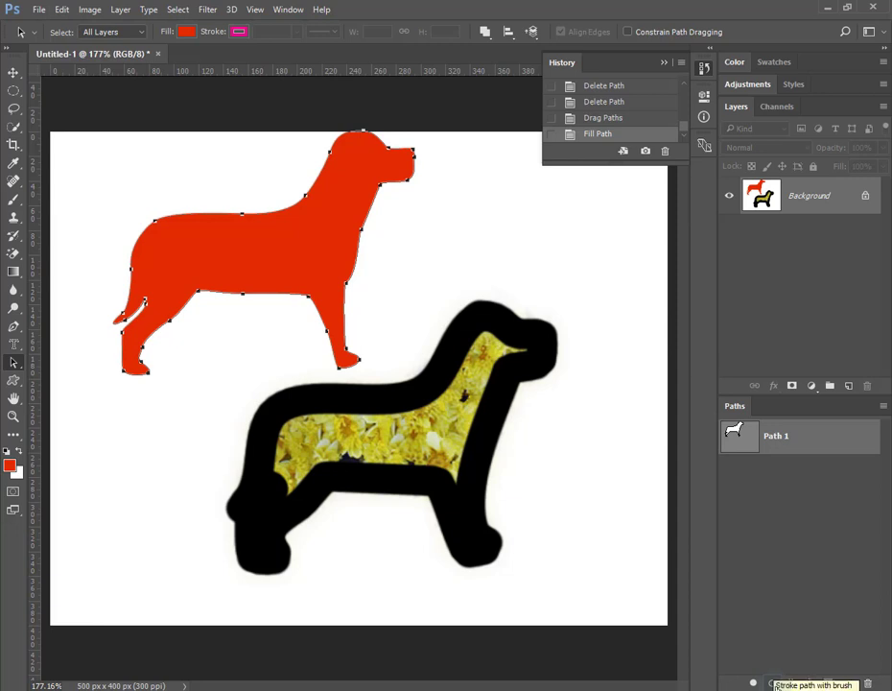
# Stroke the red dog's path with a bright green brush outline.
pyautogui.click(14, 201)
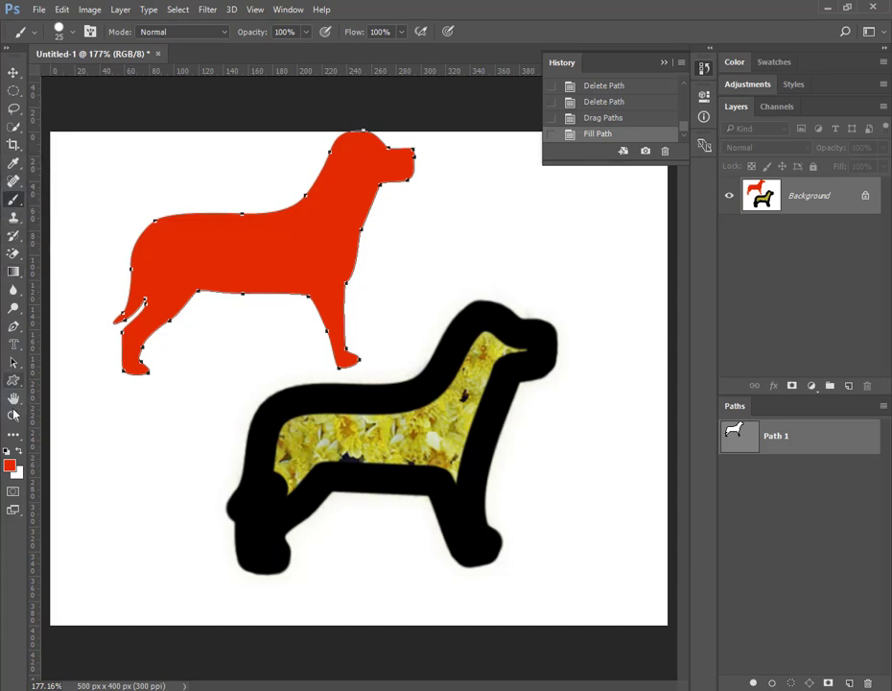
pyautogui.click(10, 465)
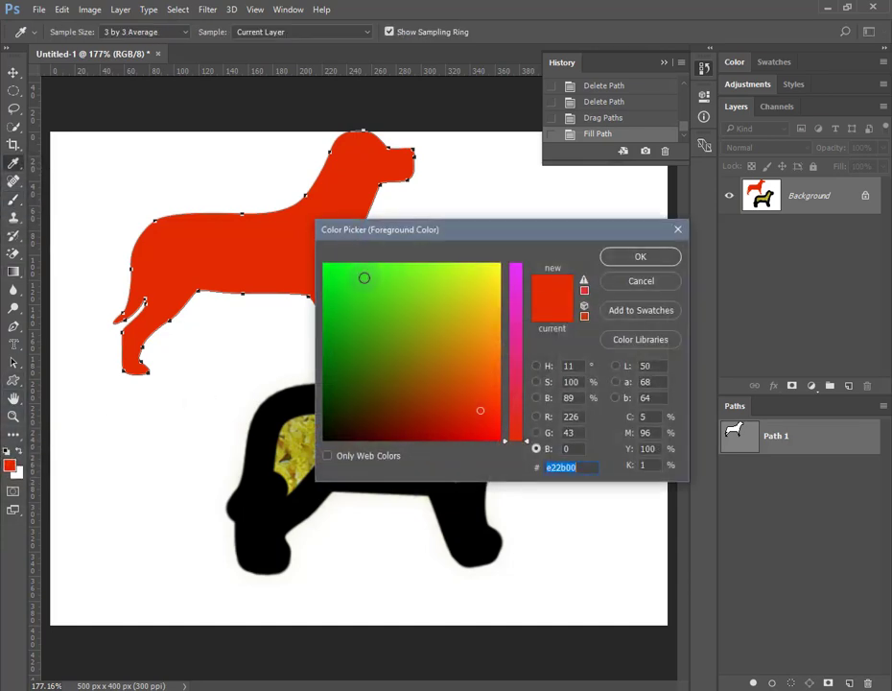
pyautogui.click(364, 277)
pyautogui.click(654, 256)
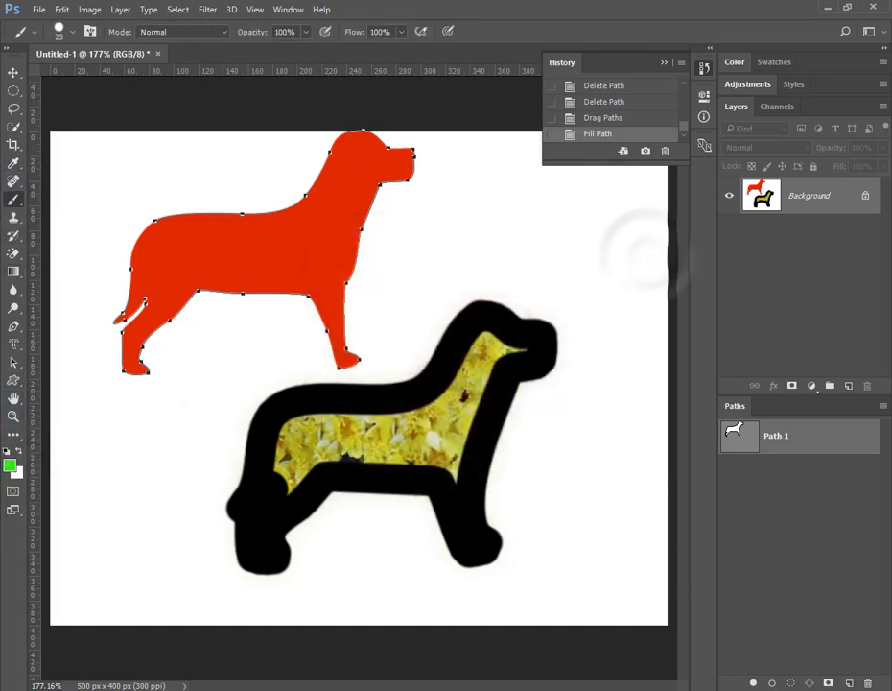
pyautogui.click(773, 683)
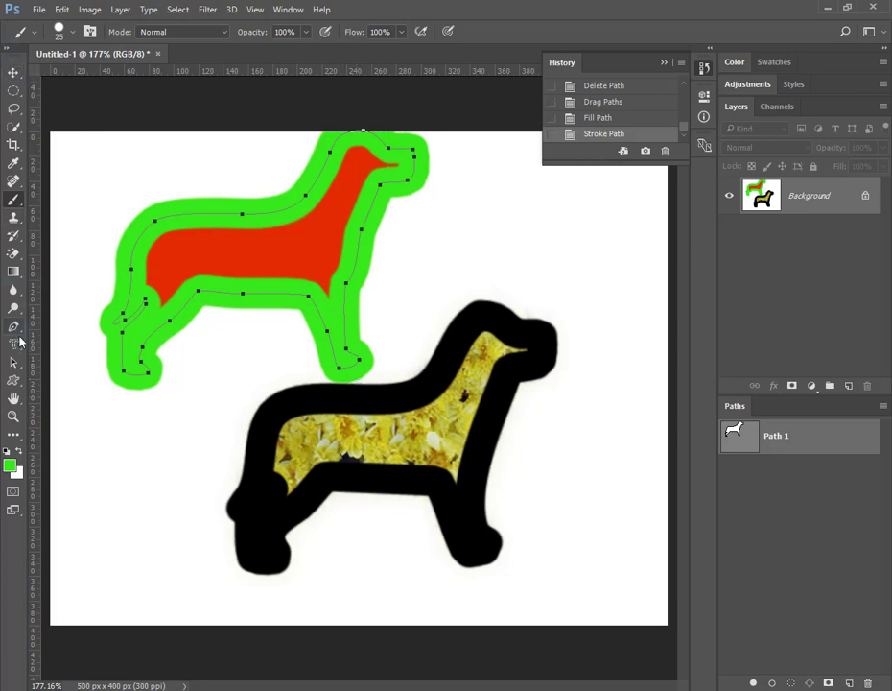
pyautogui.click(13, 362)
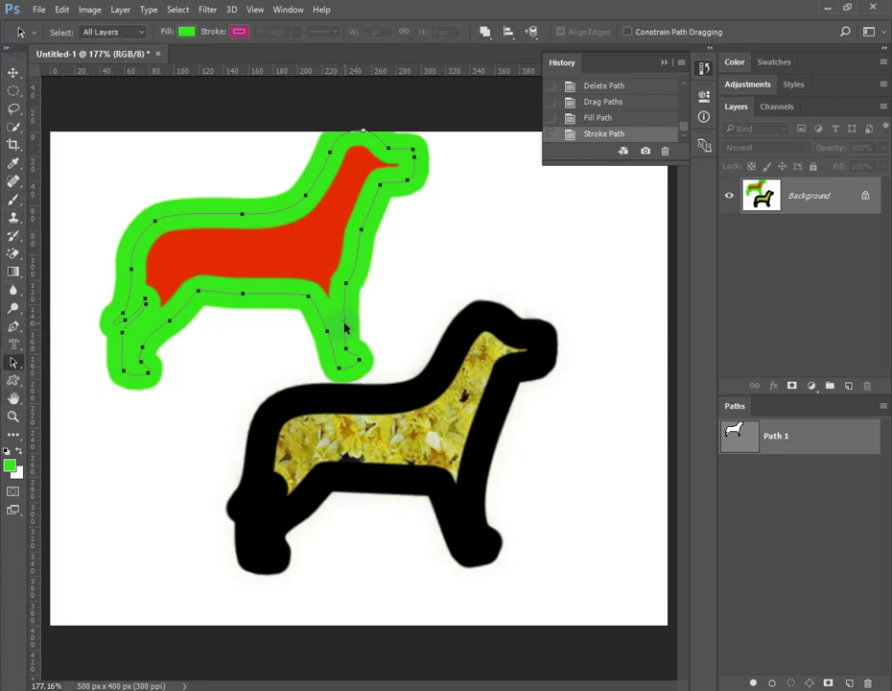
# Fill the dog path green at the lower left, then drag the path to the right.
pyautogui.moveTo(346, 328); pyautogui.dragTo(305, 539)
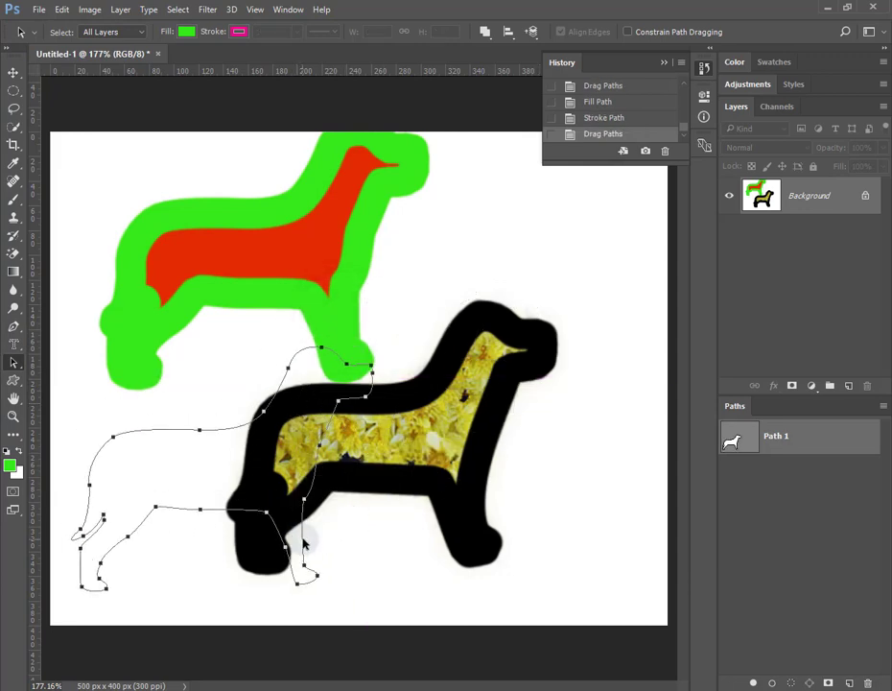
pyautogui.click(754, 683)
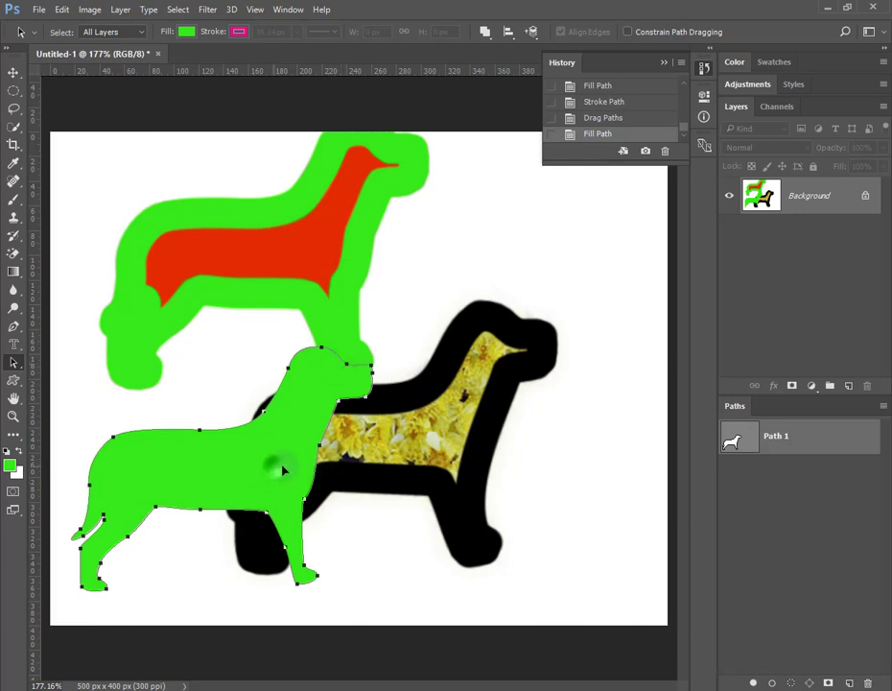
pyautogui.moveTo(274, 470); pyautogui.dragTo(561, 481)
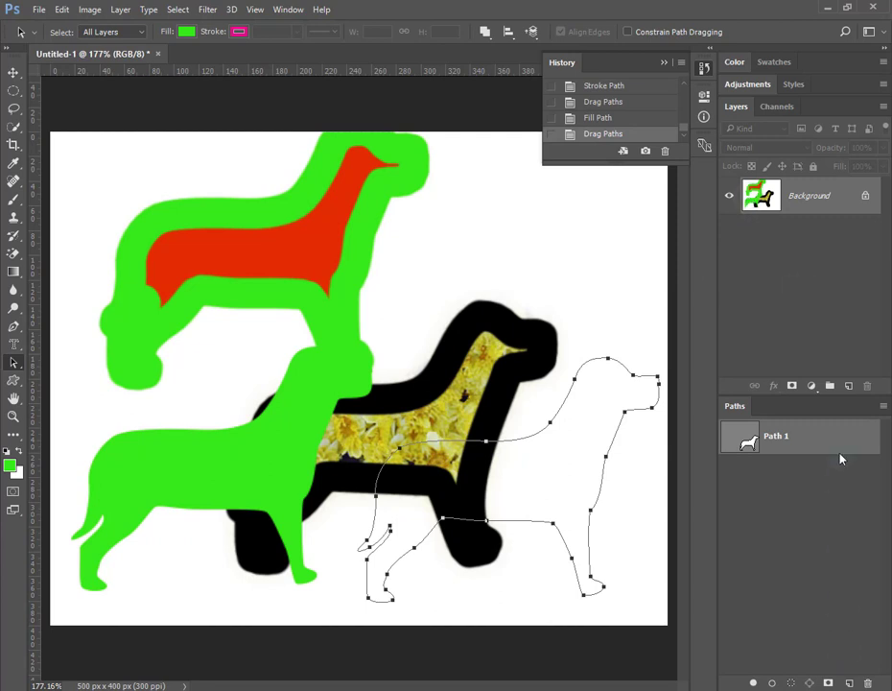
# On new Layer 1, fill the dog path with the grey pattern, then move the outline upward.
pyautogui.click(849, 387)
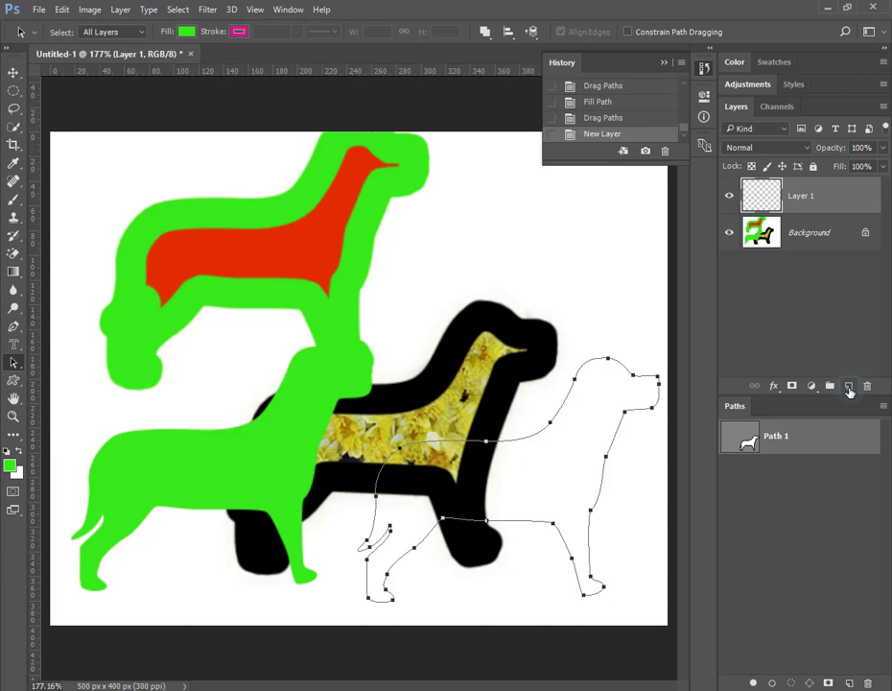
pyautogui.press('alt')
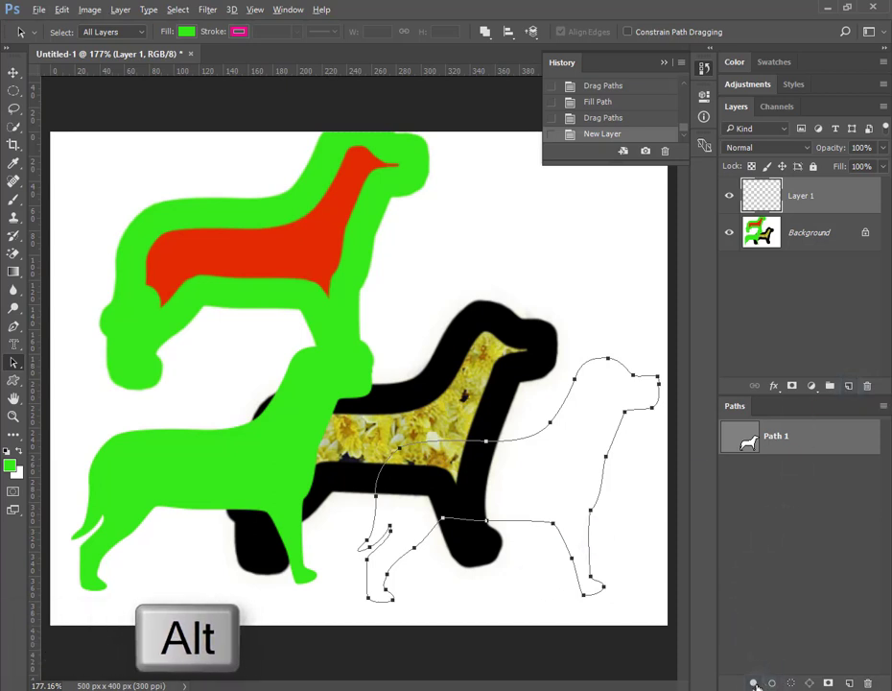
pyautogui.keyDown('alt'); pyautogui.click(754, 683); pyautogui.keyUp('alt')
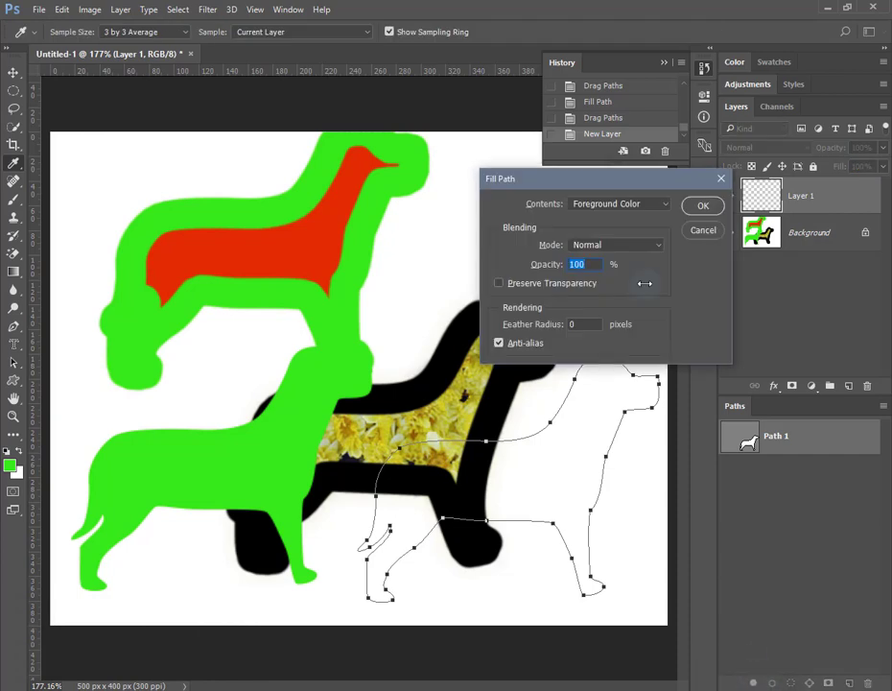
pyautogui.click(657, 251)
pyautogui.click(652, 244)
pyautogui.click(660, 204)
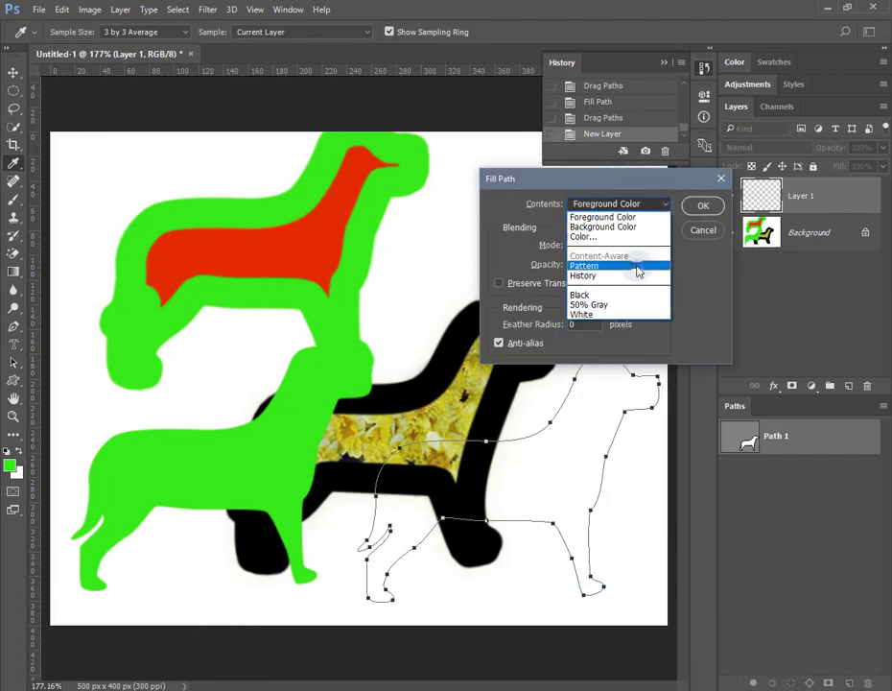
pyautogui.click(635, 267)
pyautogui.click(581, 241)
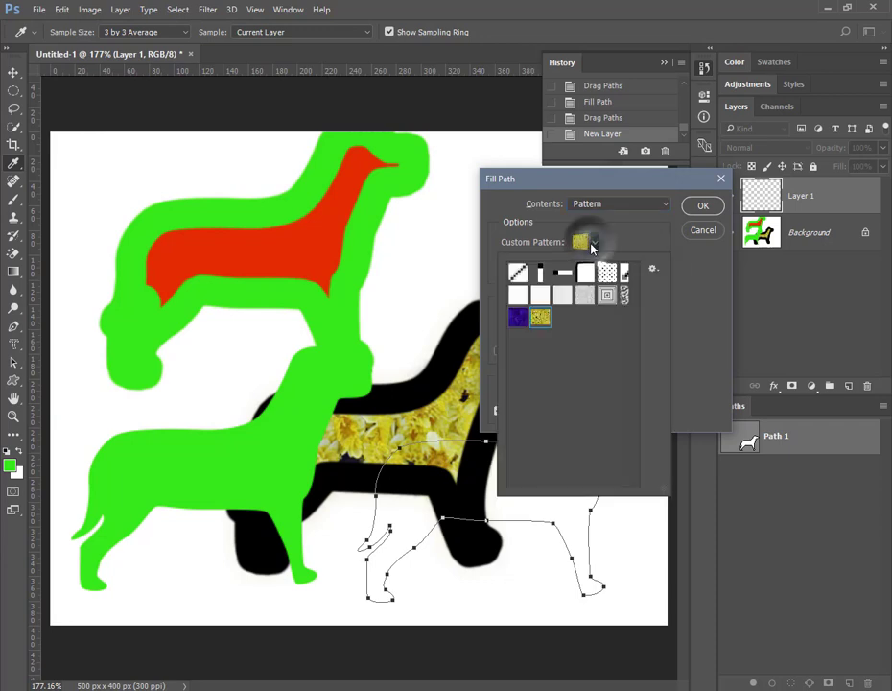
pyautogui.doubleClick(585, 295)
pyautogui.click(701, 205)
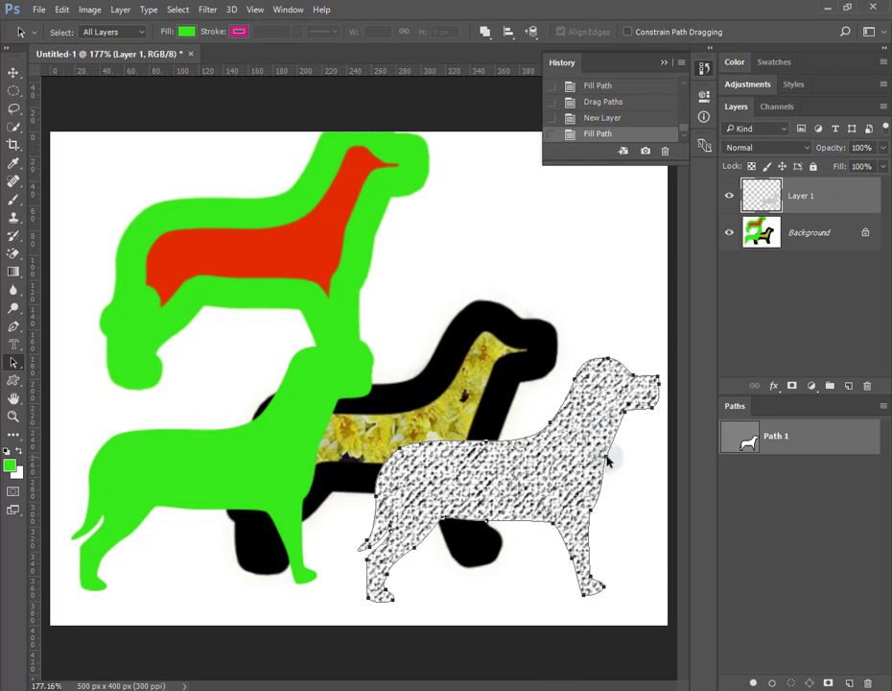
pyautogui.moveTo(606, 461); pyautogui.dragTo(593, 283)
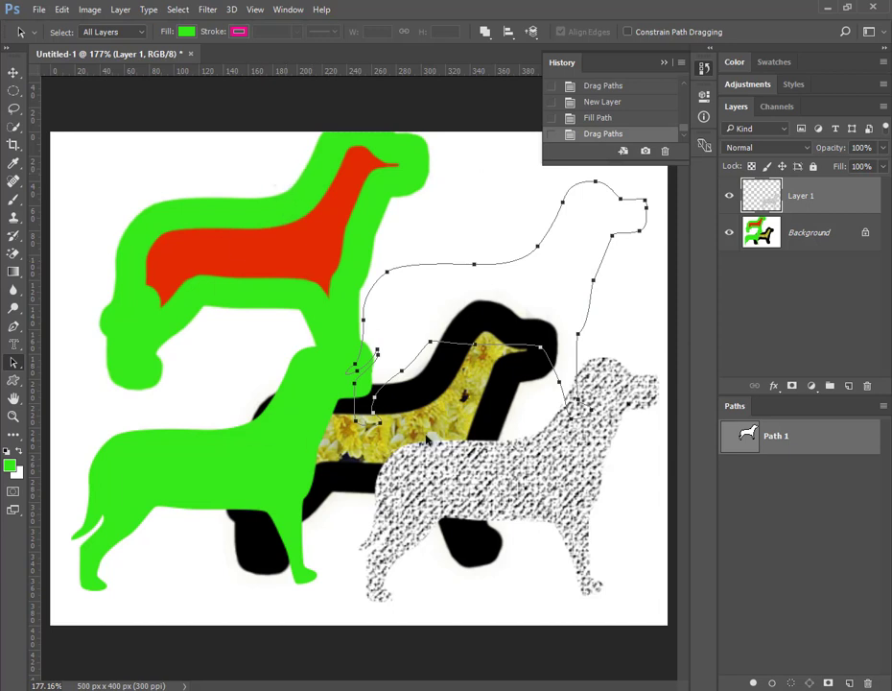
# Delete Path 1 and revert to the Untitled-1 opening snapshot in History.
pyautogui.press('Delete')
pyautogui.click(14, 72)
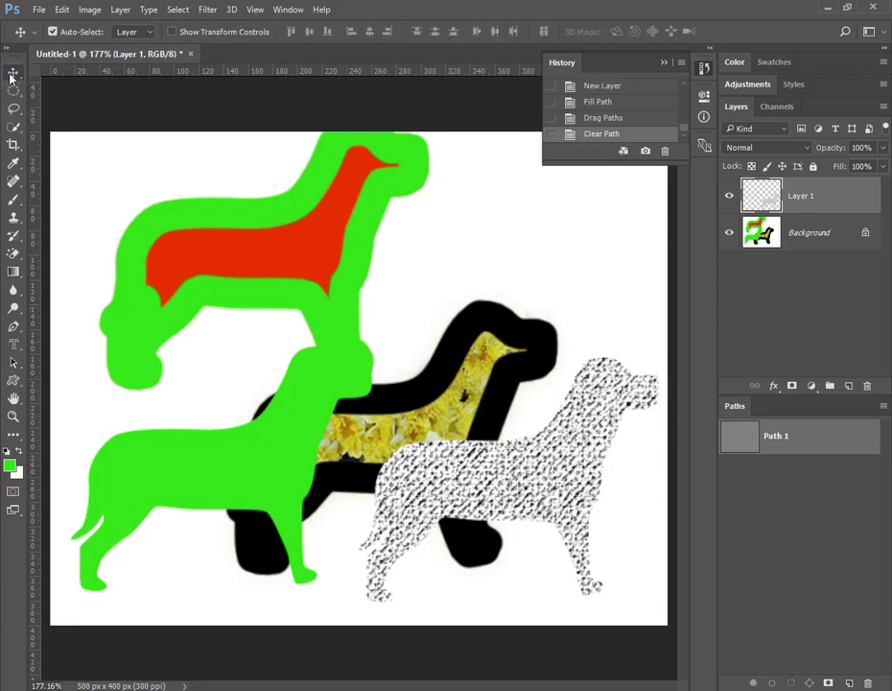
pyautogui.click(868, 682)
pyautogui.click(417, 269)
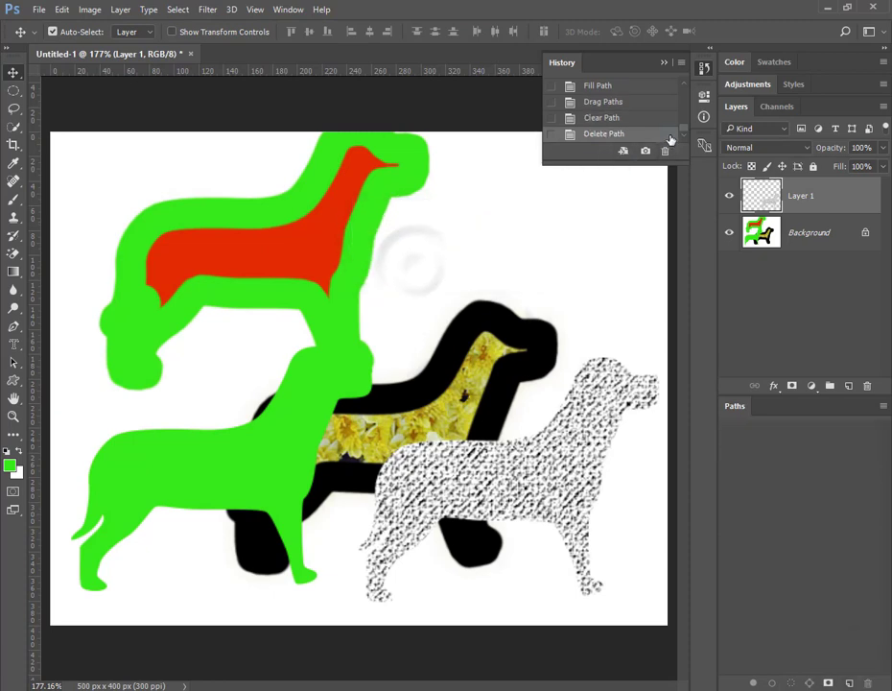
pyautogui.scroll(5, 682, 121)
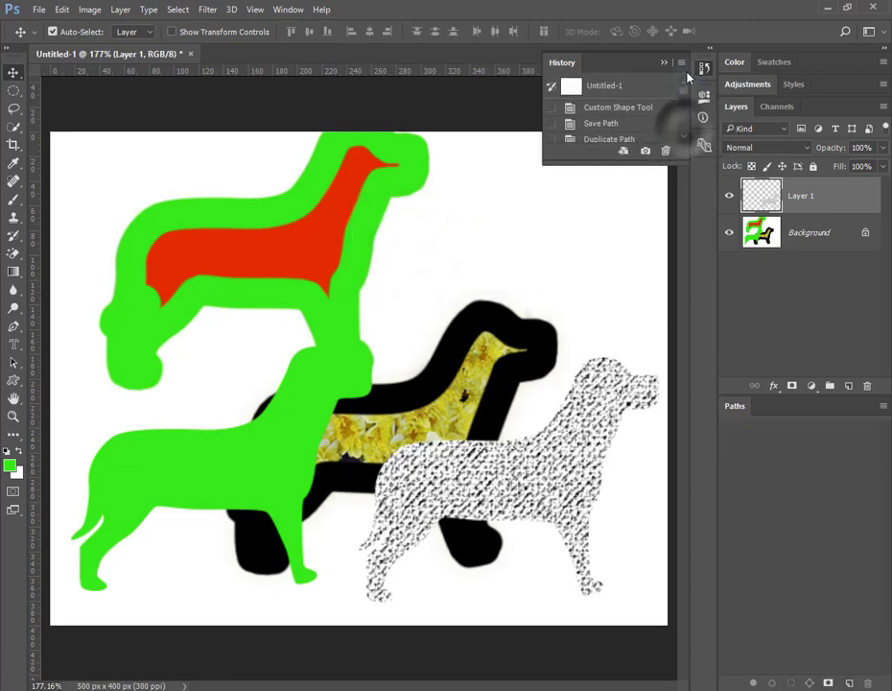
pyautogui.click(604, 88)
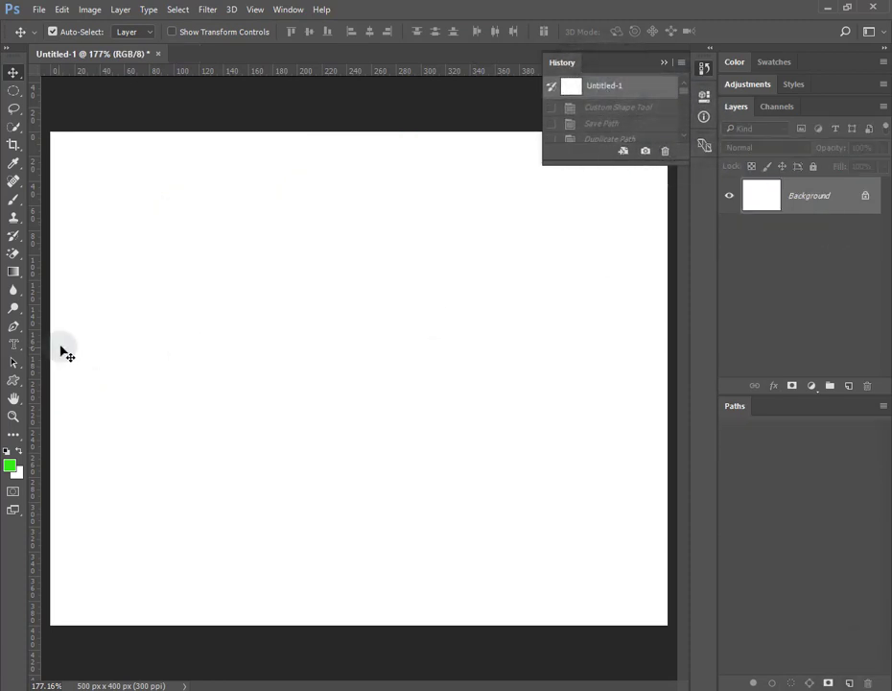
# Draw a green paw-print custom shape layer and move it to the canvas's upper left.
pyautogui.press('u')
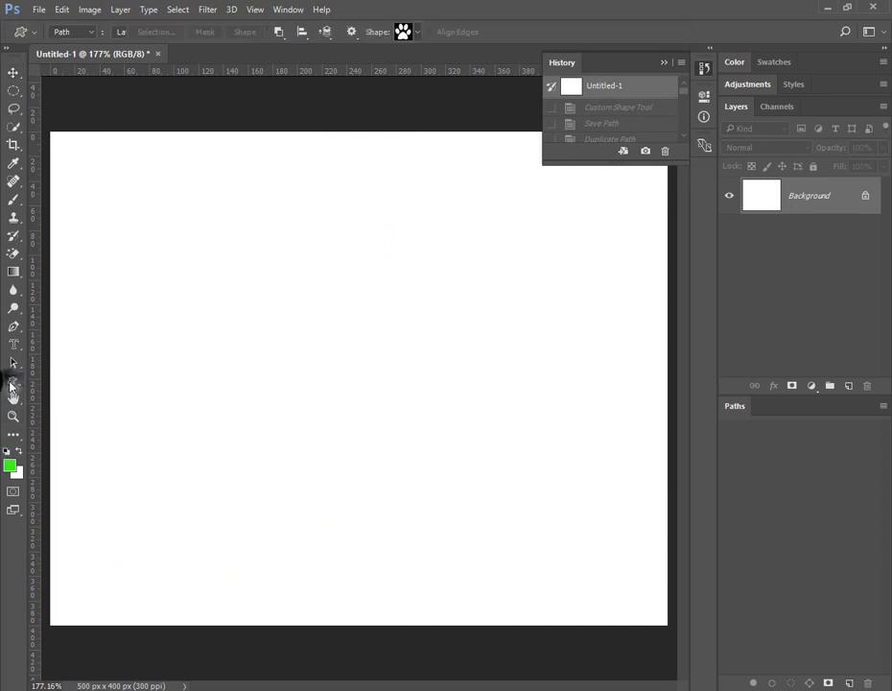
pyautogui.click(91, 36)
pyautogui.click(67, 38)
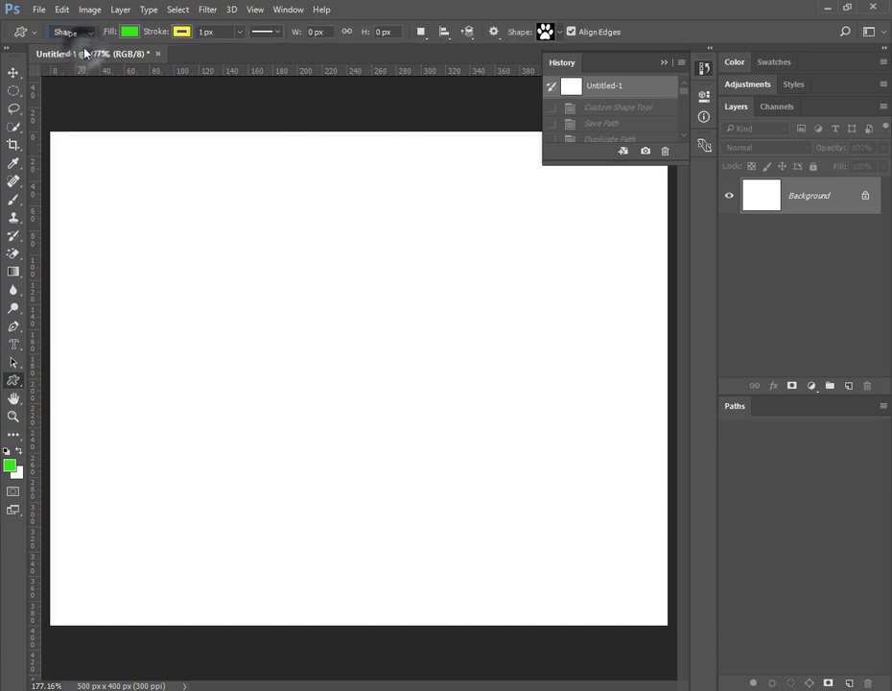
pyautogui.moveTo(257, 332); pyautogui.dragTo(516, 550)
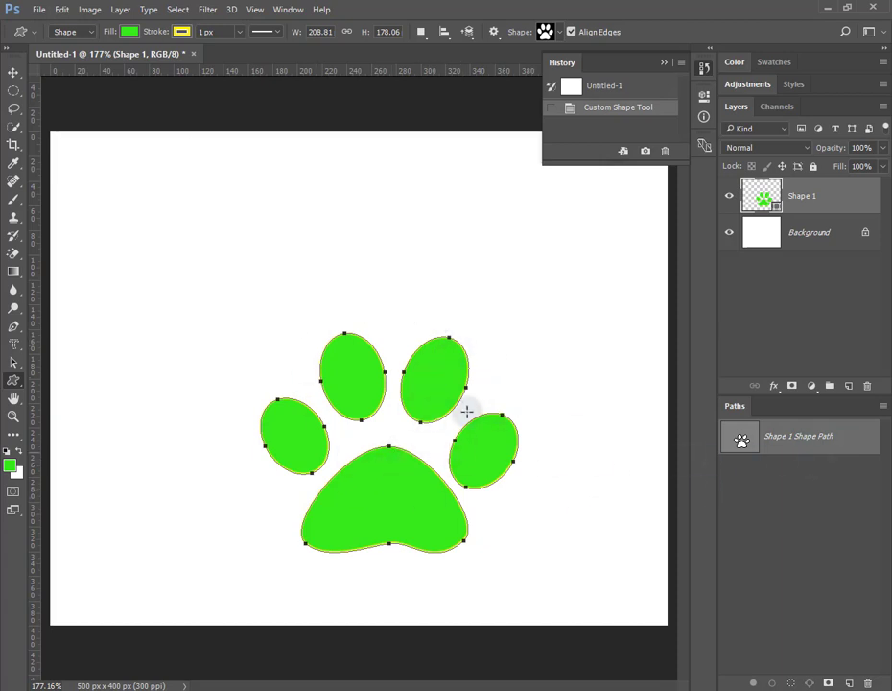
pyautogui.click(14, 363)
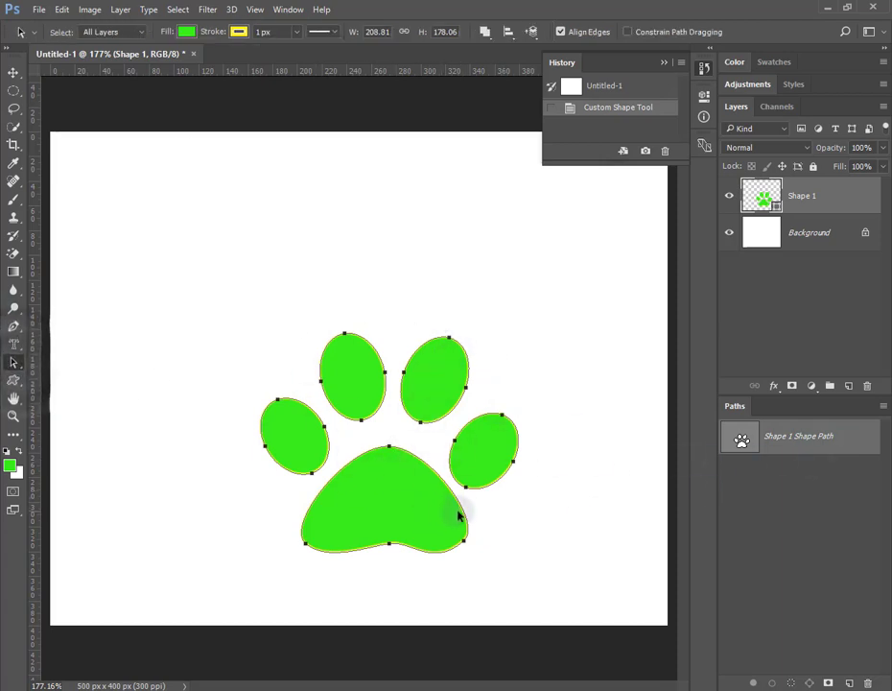
pyautogui.moveTo(477, 497)
pyautogui.mouseDown()
pyautogui.moveTo(485, 467)
pyautogui.moveTo(264, 350)
pyautogui.mouseUp()
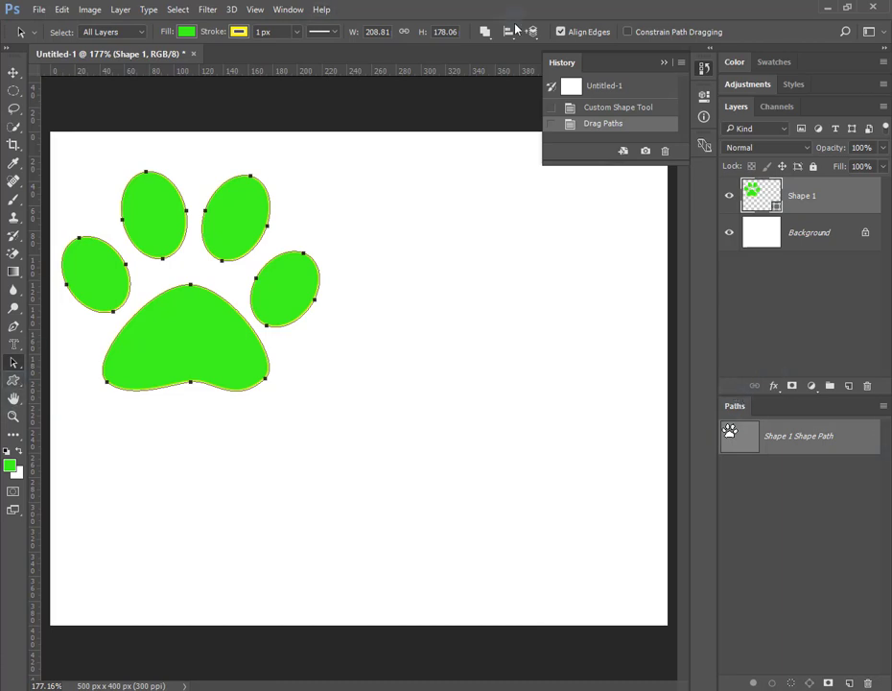
# Draw the dog silhouette custom shape in the lower right of the canvas.
pyautogui.click(14, 380)
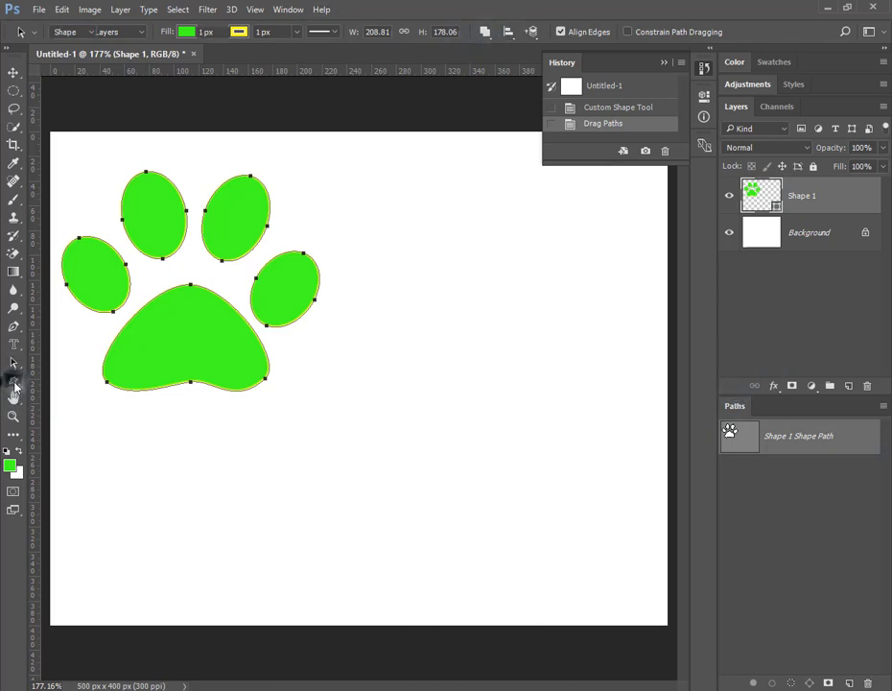
pyautogui.rightClick(13, 381)
pyautogui.click(556, 31)
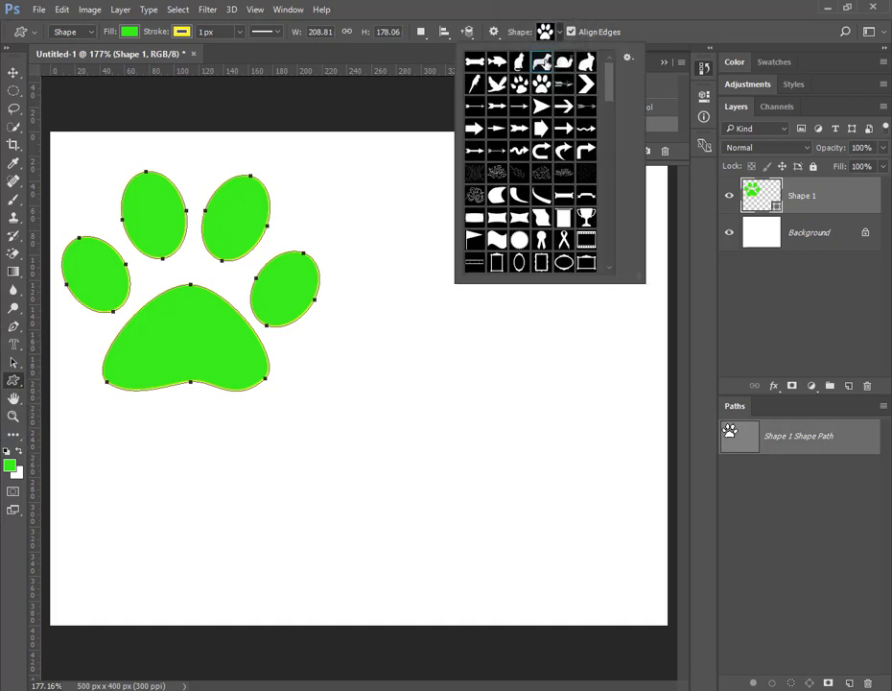
pyautogui.click(541, 61)
pyautogui.moveTo(422, 470); pyautogui.dragTo(610, 590)
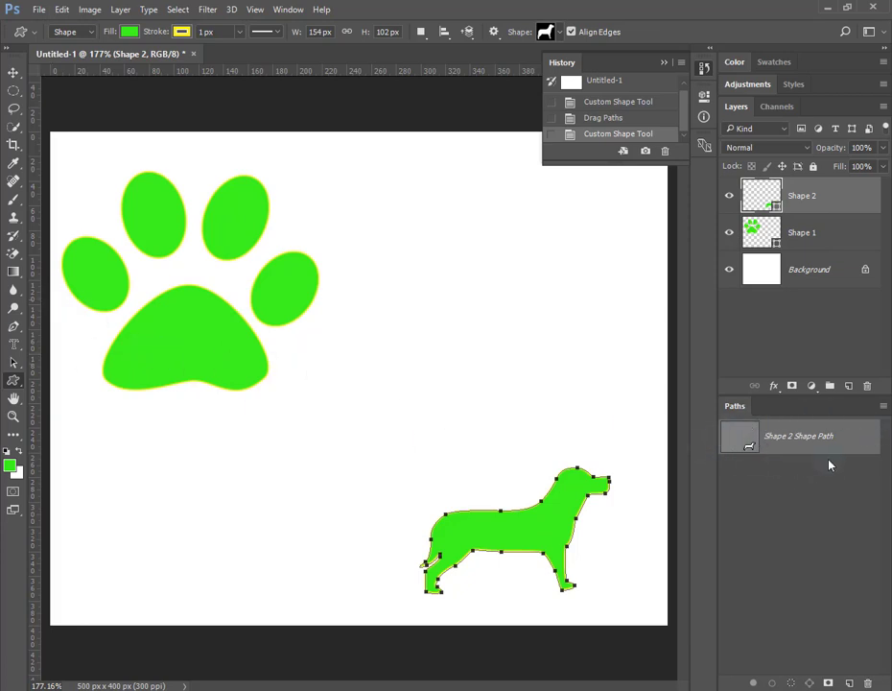
# Save the dog shape's outline as a path named Dog.
pyautogui.click(883, 406)
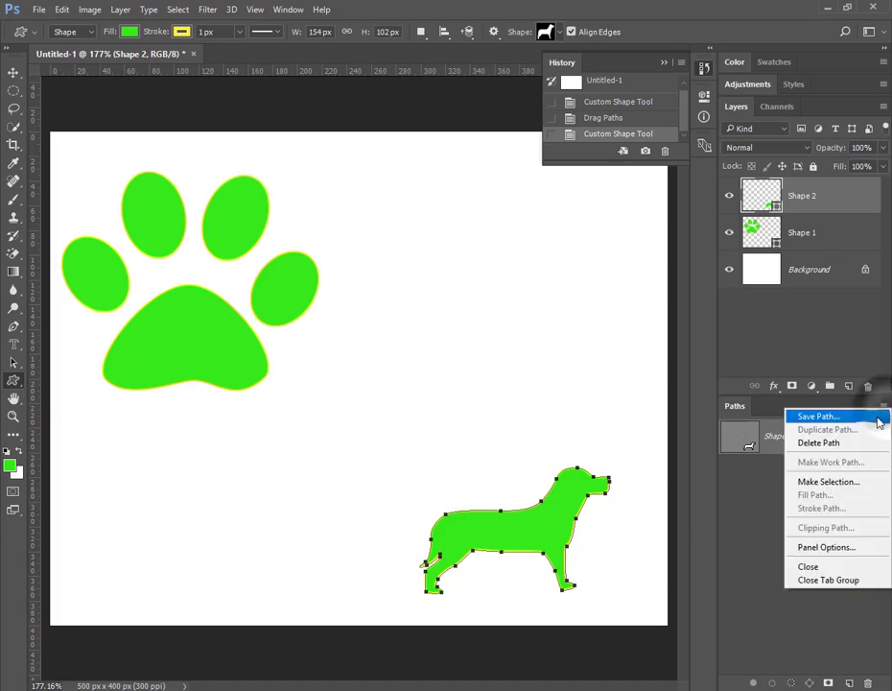
pyautogui.click(877, 419)
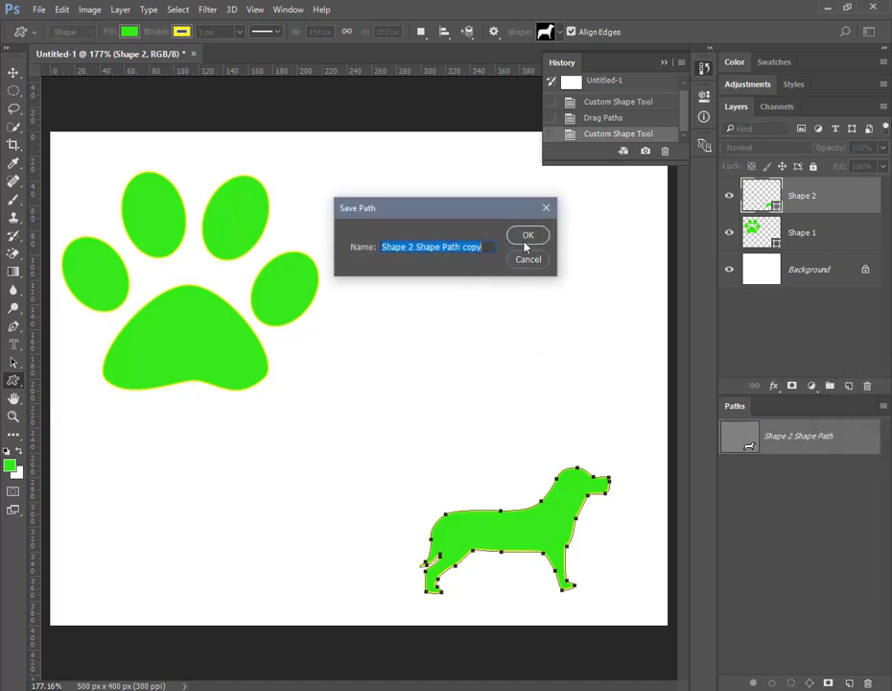
pyautogui.write('Dog')
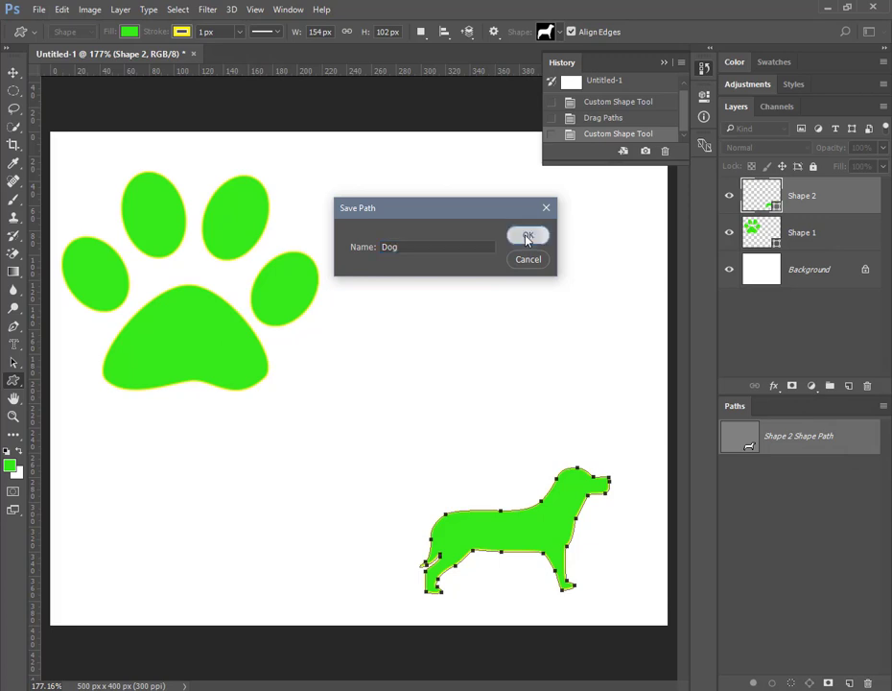
pyautogui.click(527, 238)
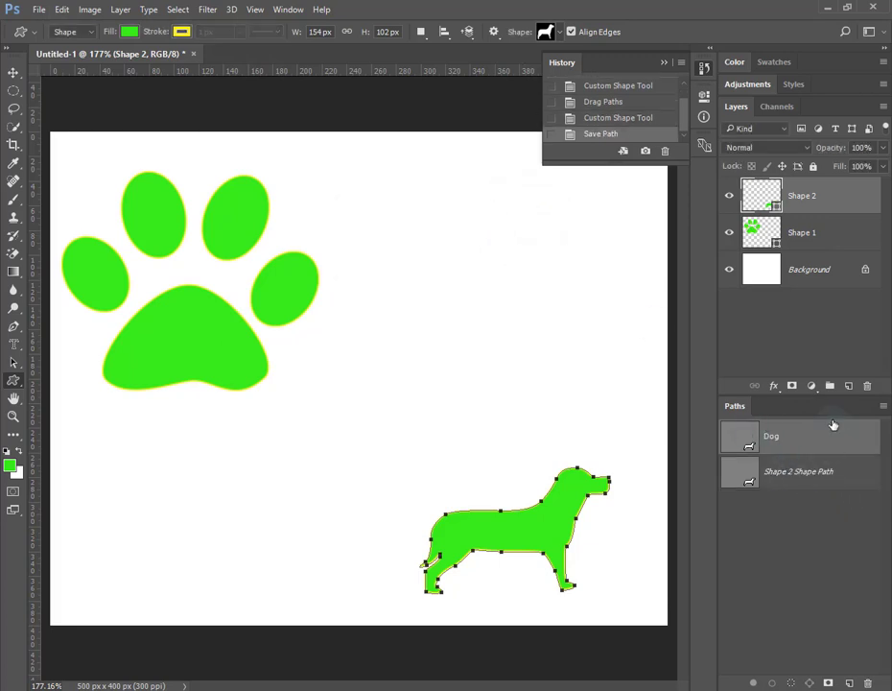
pyautogui.click(802, 484)
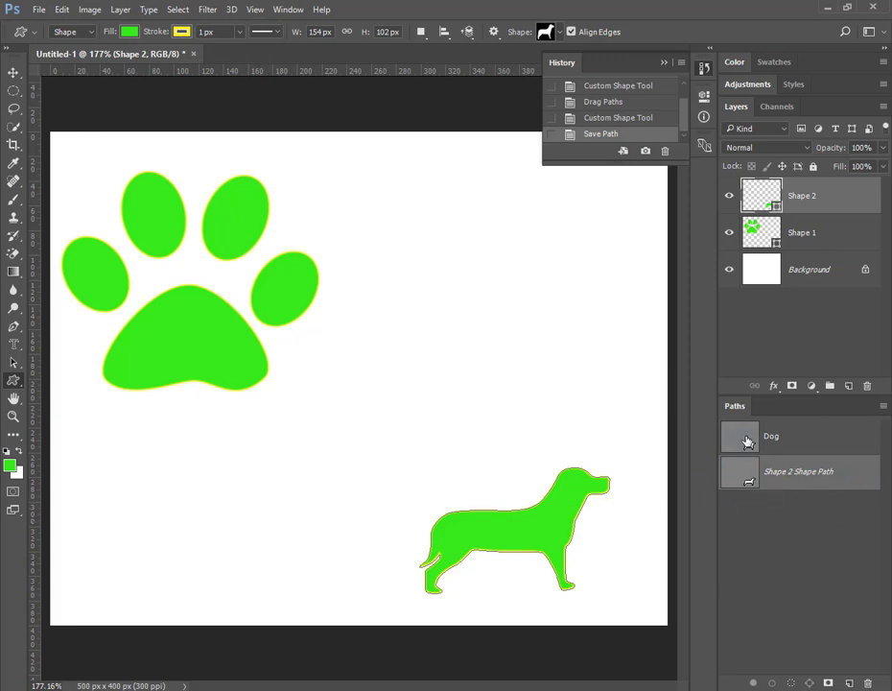
pyautogui.click(766, 236)
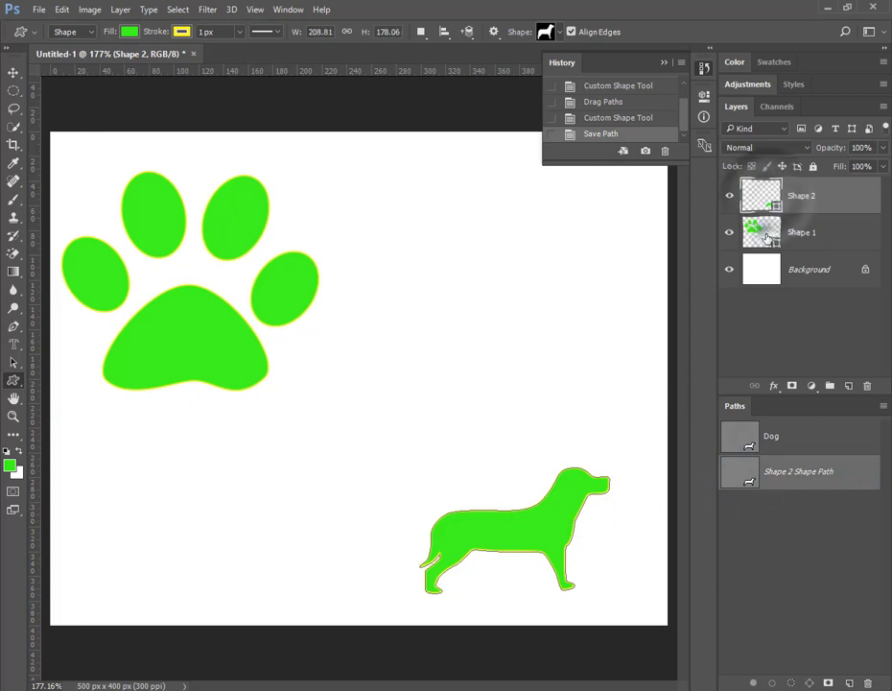
pyautogui.click(760, 196)
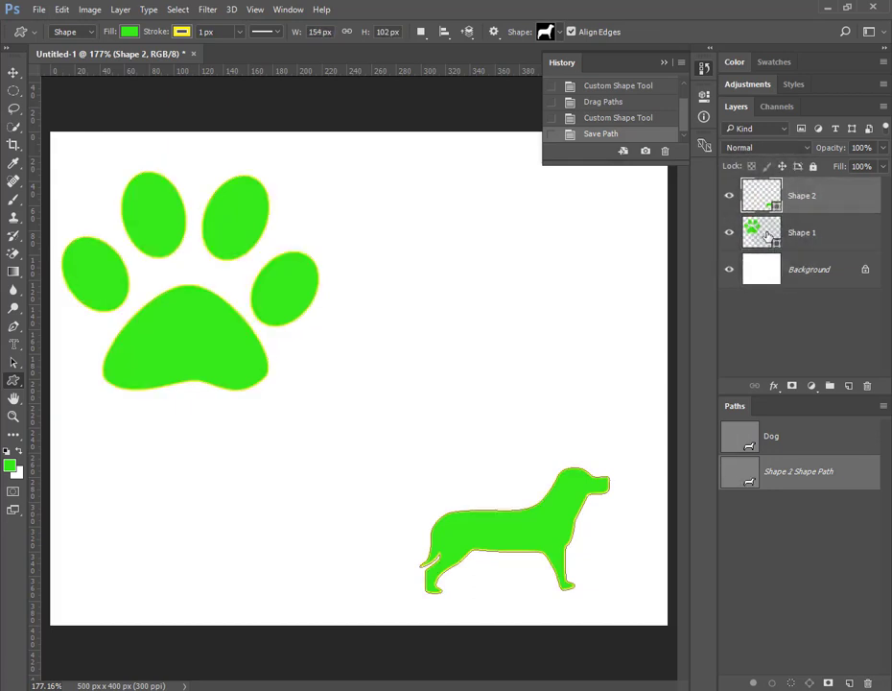
pyautogui.click(767, 236)
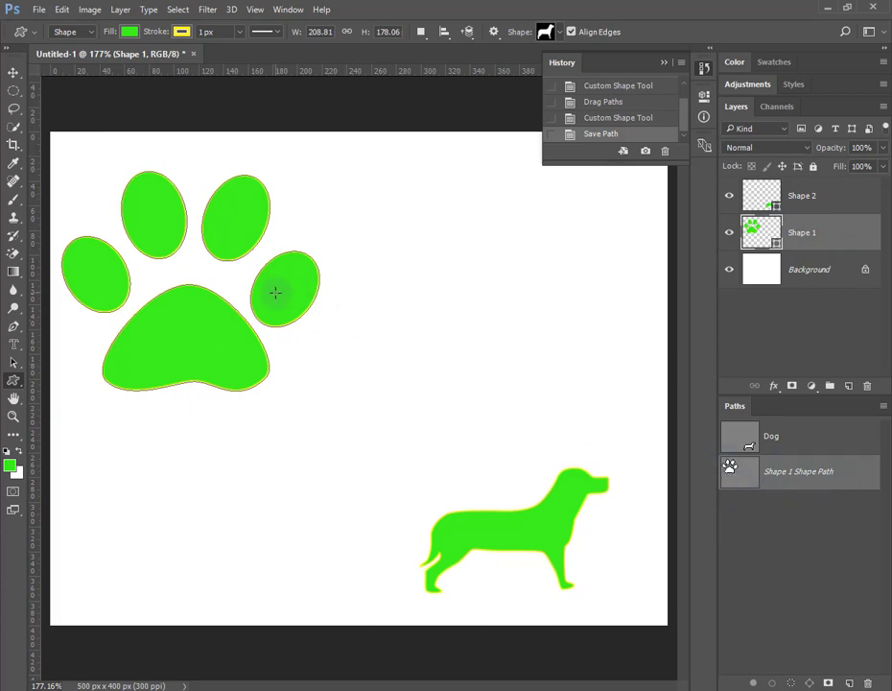
pyautogui.click(748, 188)
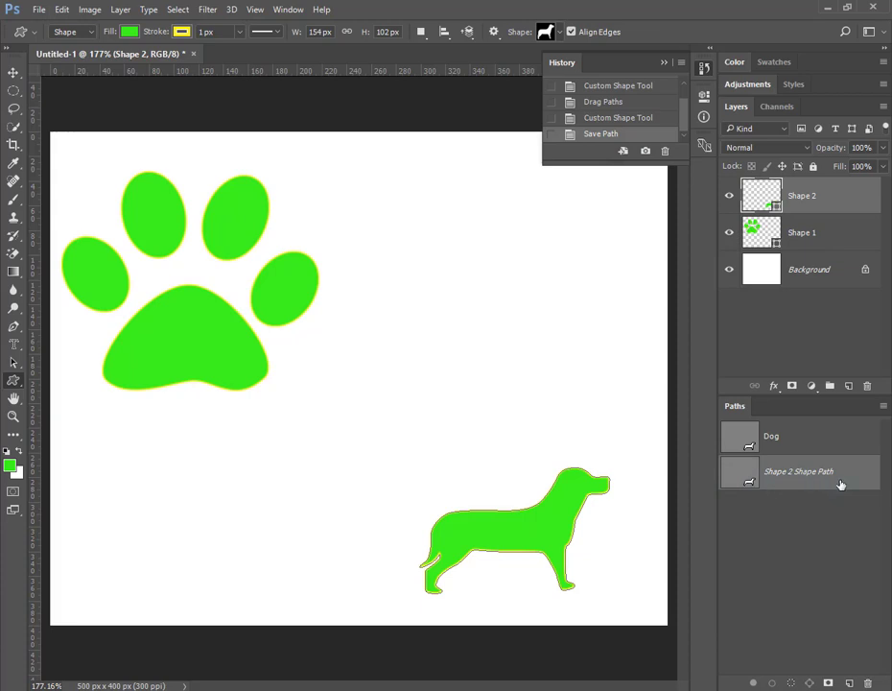
pyautogui.click(765, 437)
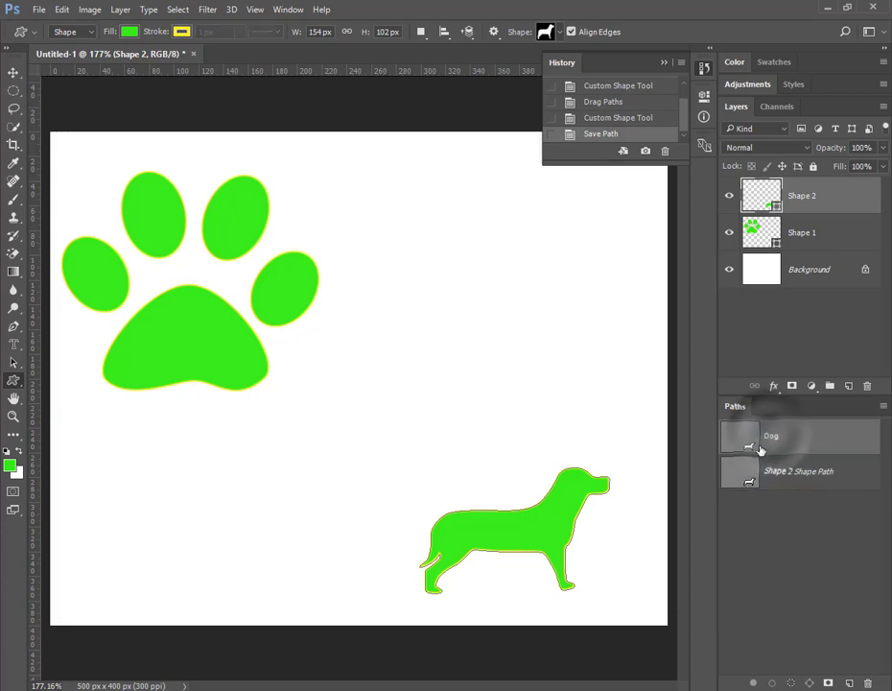